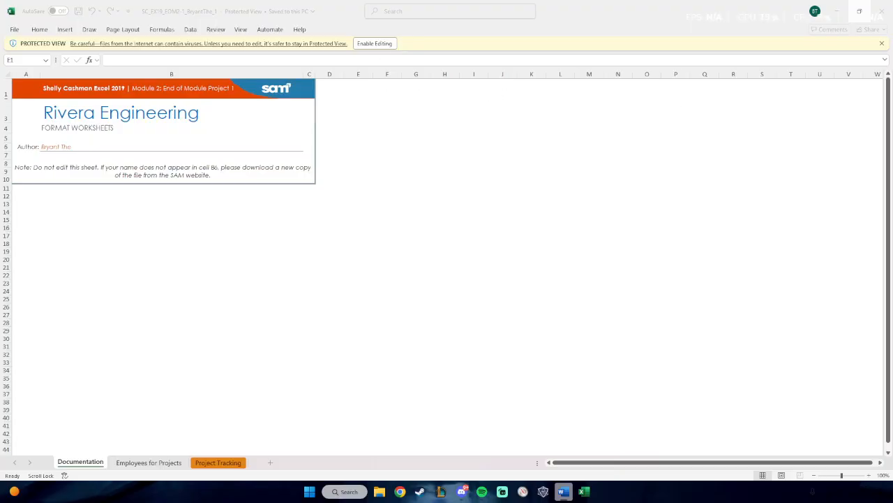
Enable editing of the protected workbook and upload a copy of it to OneDrive - CUNY
{"action": "left_click", "coordinate": [379, 47]}
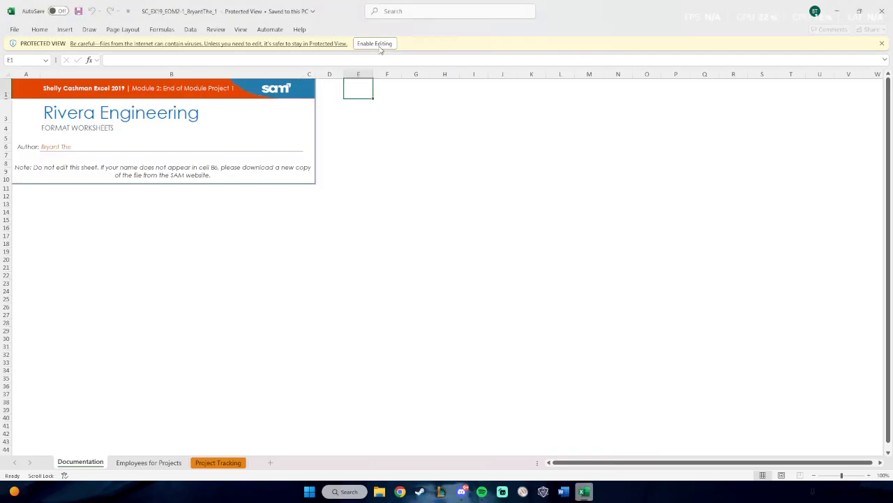
{"action": "left_click", "coordinate": [375, 43]}
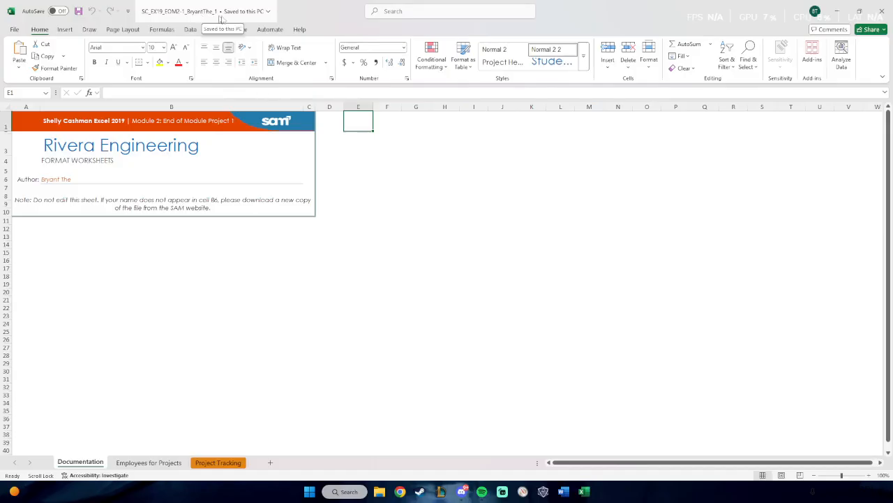
{"action": "left_click", "coordinate": [241, 14]}
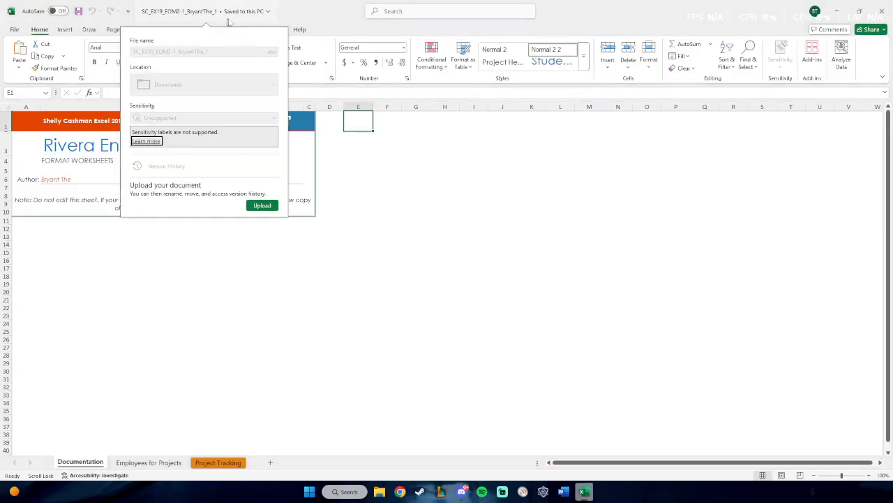
{"action": "left_click", "coordinate": [262, 205]}
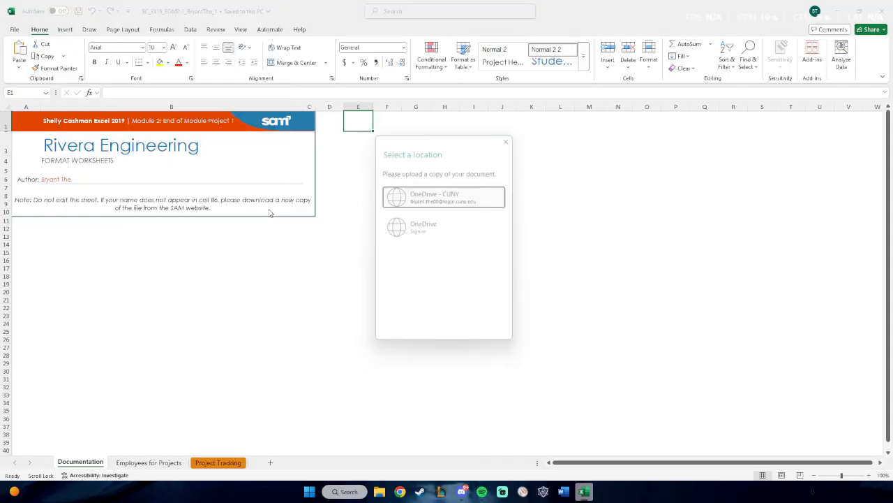
{"action": "left_click", "coordinate": [441, 198]}
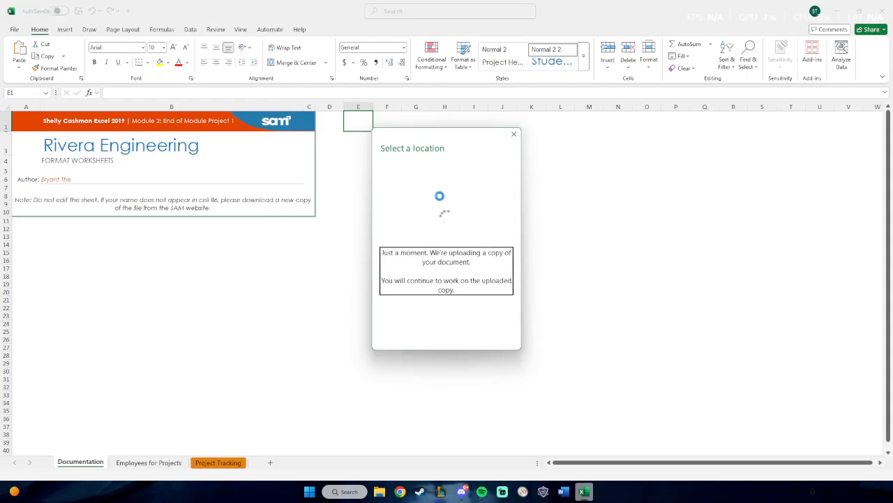
Rename the uploaded workbook so that its file name ends in _2
{"action": "left_click", "coordinate": [211, 13]}
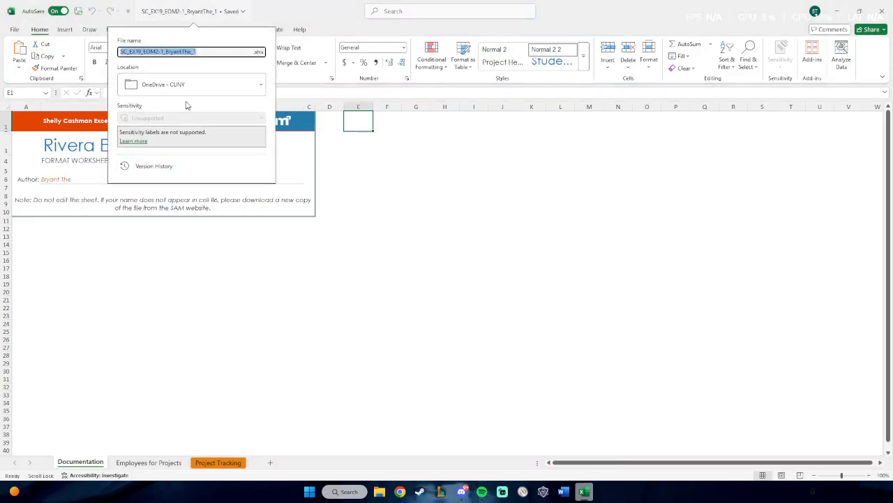
{"action": "left_click", "coordinate": [195, 52]}
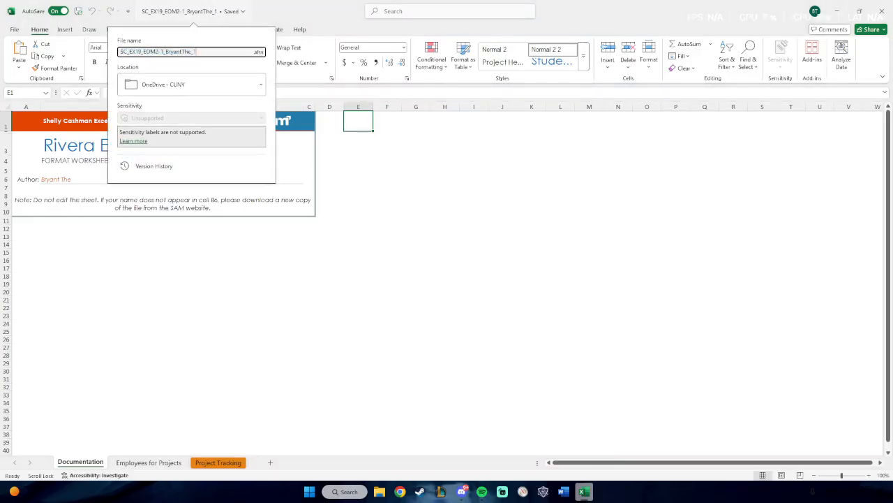
{"action": "key", "text": "BackSpace"}
{"action": "type", "text": "2"}
{"action": "left_click", "coordinate": [279, 76]}
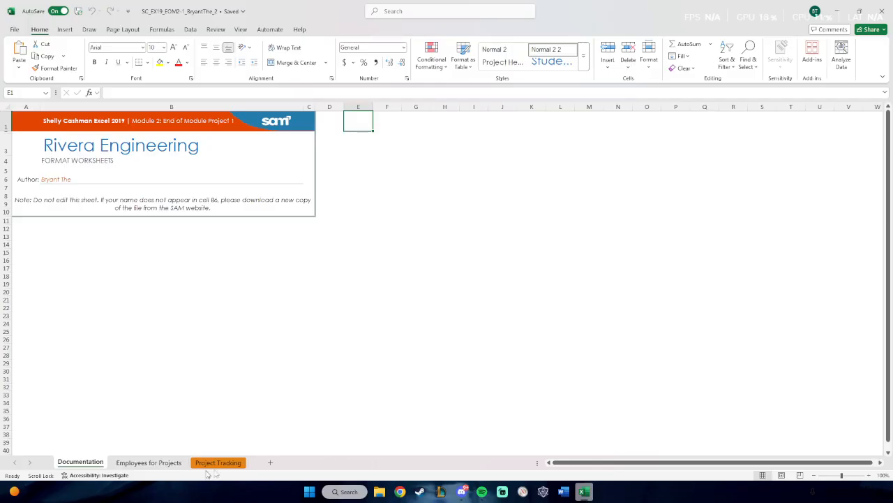
Apply the Office theme to the workbook from the Employees for Projects worksheet
{"action": "left_click", "coordinate": [157, 463]}
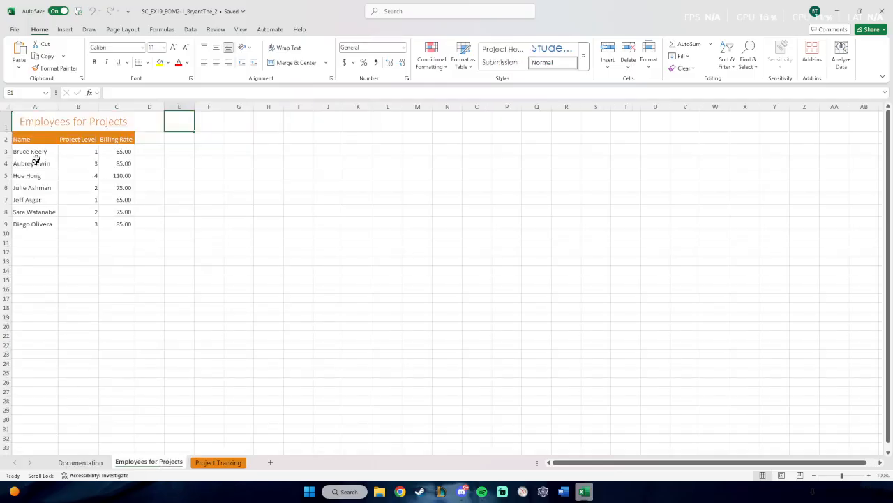
{"action": "left_click", "coordinate": [130, 30]}
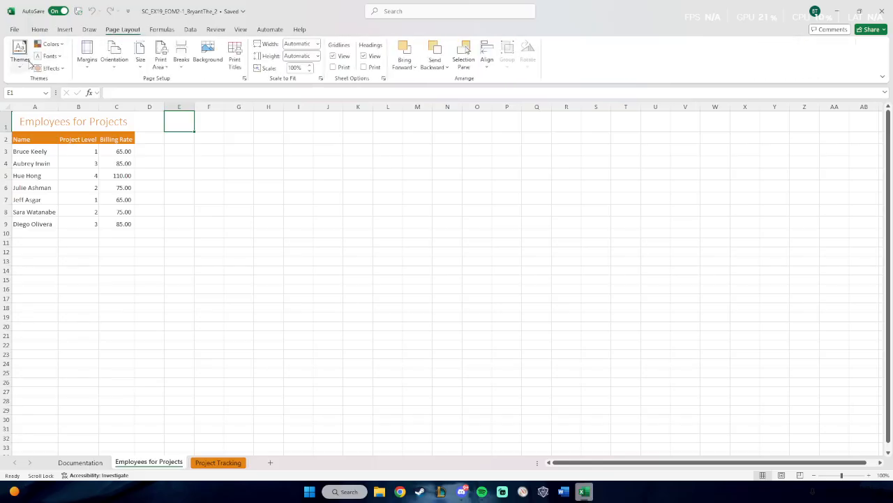
{"action": "left_click", "coordinate": [28, 63]}
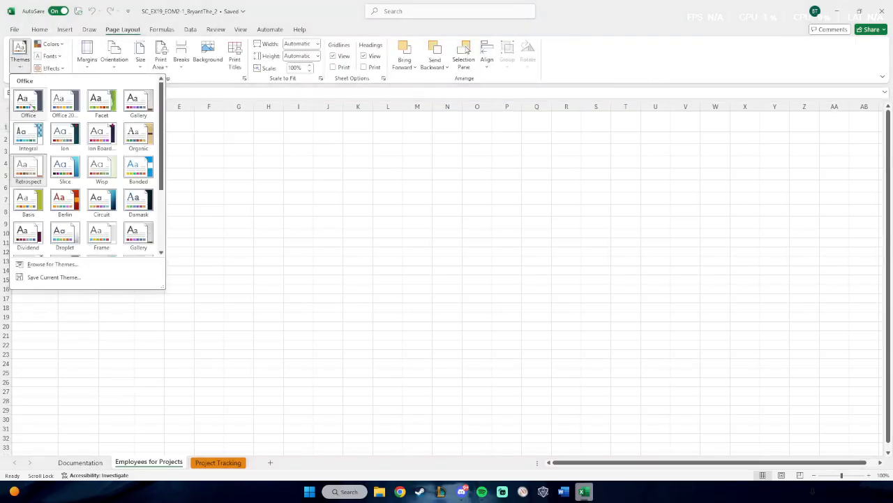
{"action": "left_click", "coordinate": [32, 105]}
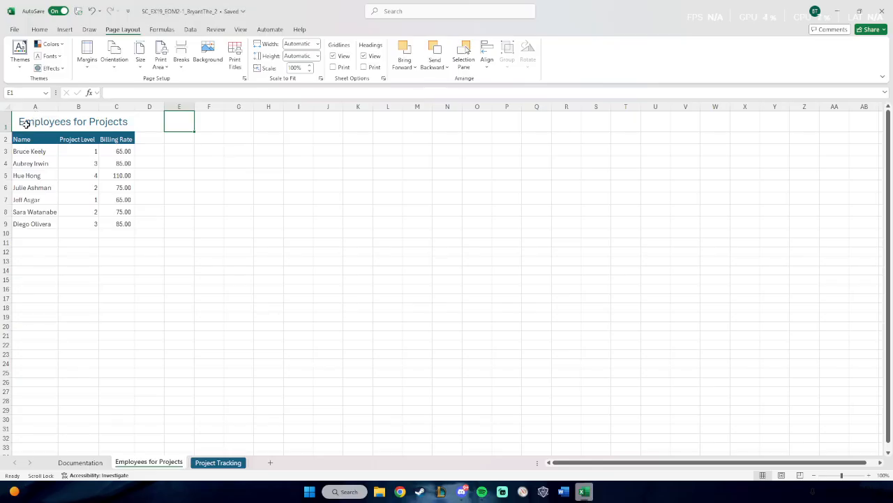
Set the font size of the merged title "Employees for Projects" in cell A1 to 18
{"action": "left_click", "coordinate": [50, 129]}
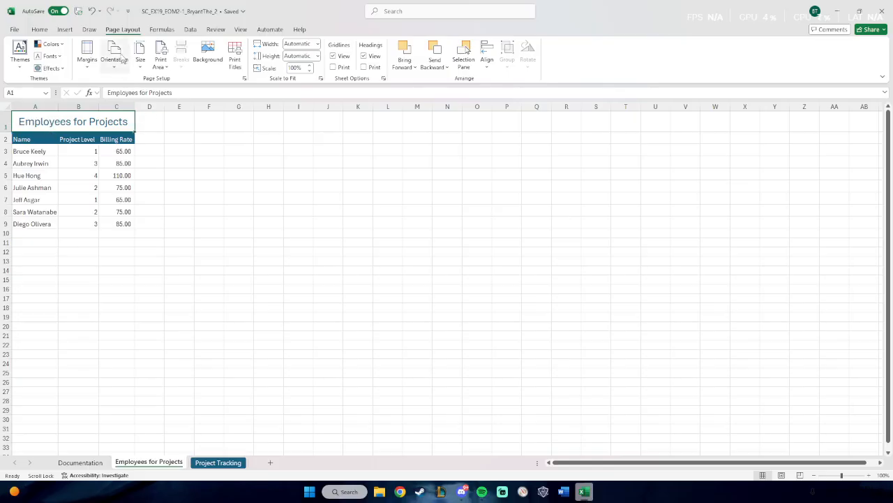
{"action": "left_click", "coordinate": [40, 31]}
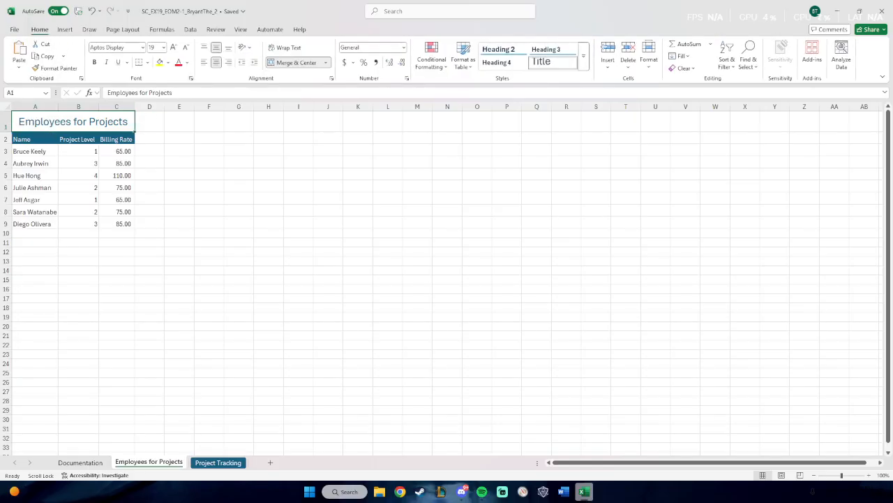
{"action": "left_click", "coordinate": [163, 48]}
{"action": "left_click", "coordinate": [156, 134]}
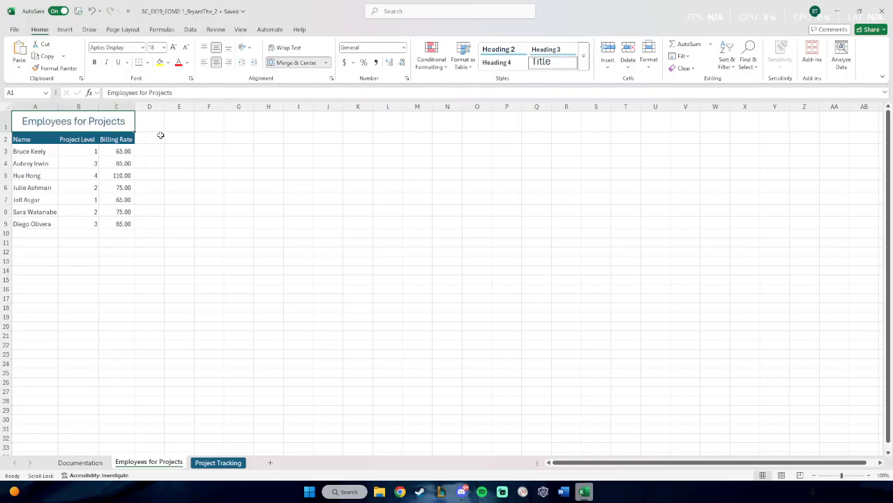
Change the workbook's theme colors to Office 2013 - 2022
{"action": "left_click", "coordinate": [168, 64]}
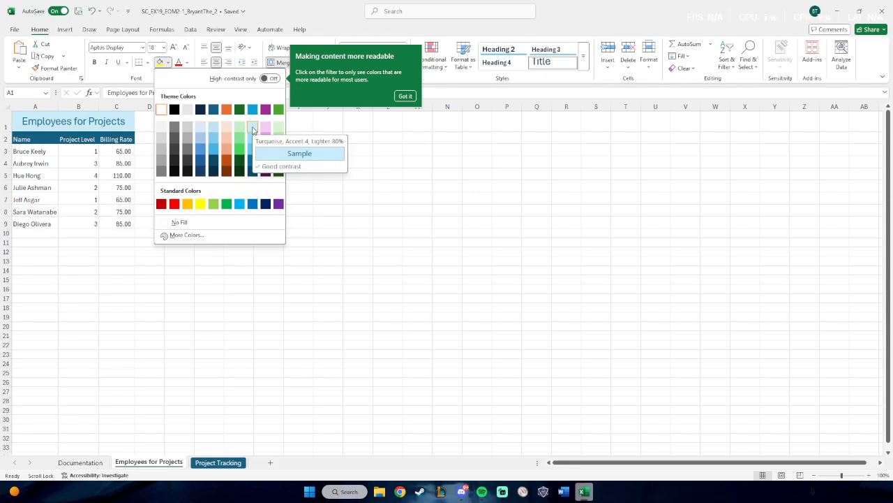
{"action": "left_click", "coordinate": [151, 33]}
{"action": "left_click", "coordinate": [132, 33]}
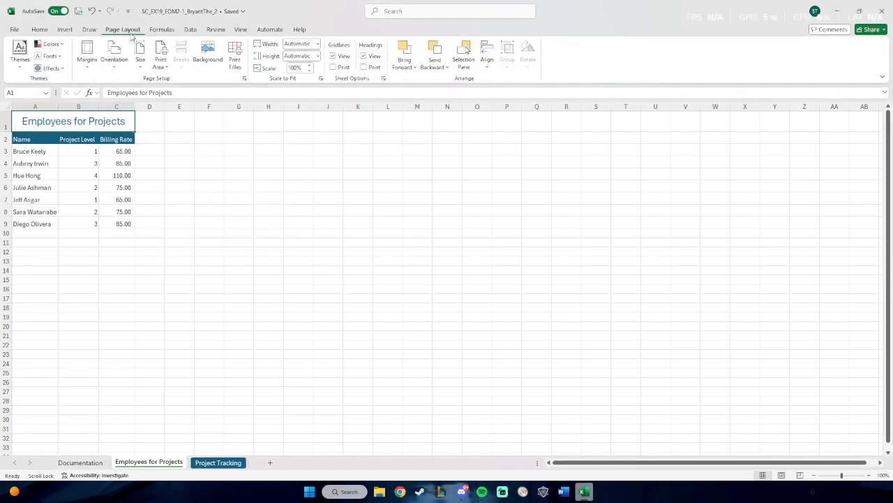
{"action": "left_click", "coordinate": [66, 46]}
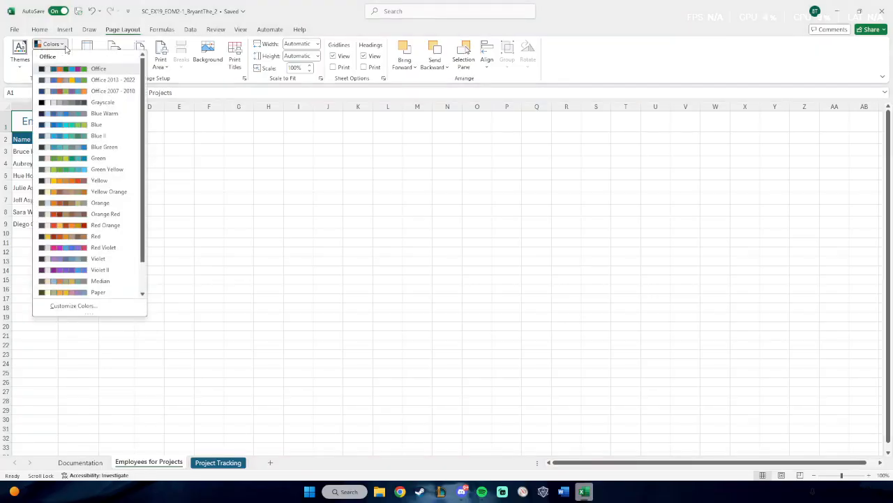
{"action": "left_click", "coordinate": [124, 80]}
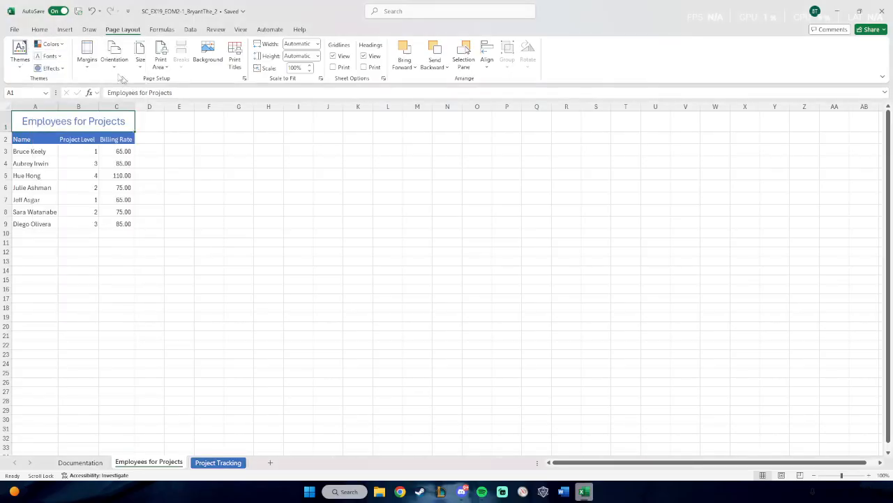
Fill the merged title cell A1 with Blue, Accent 1, Lighter 80%
{"action": "left_click", "coordinate": [40, 29]}
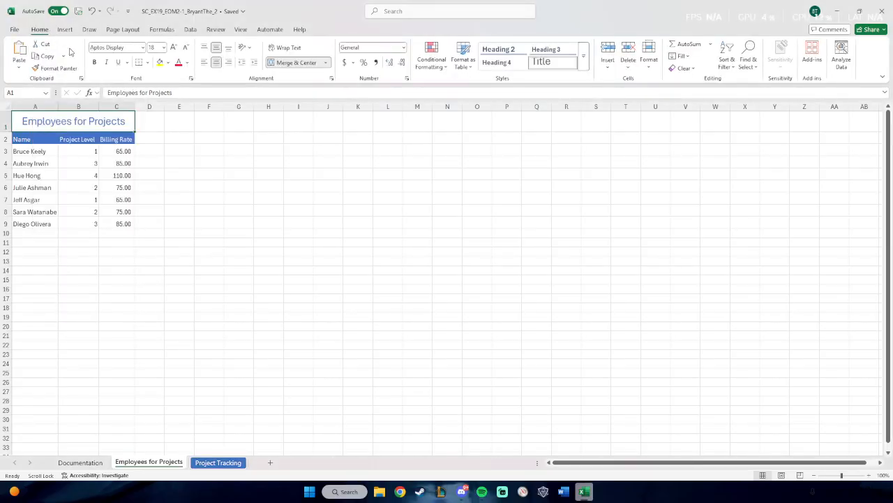
{"action": "left_click", "coordinate": [168, 62]}
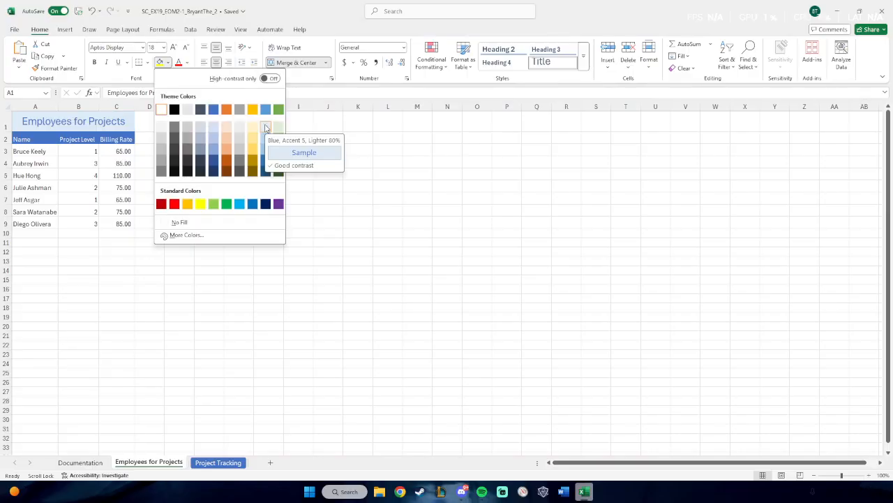
{"action": "left_click", "coordinate": [214, 128]}
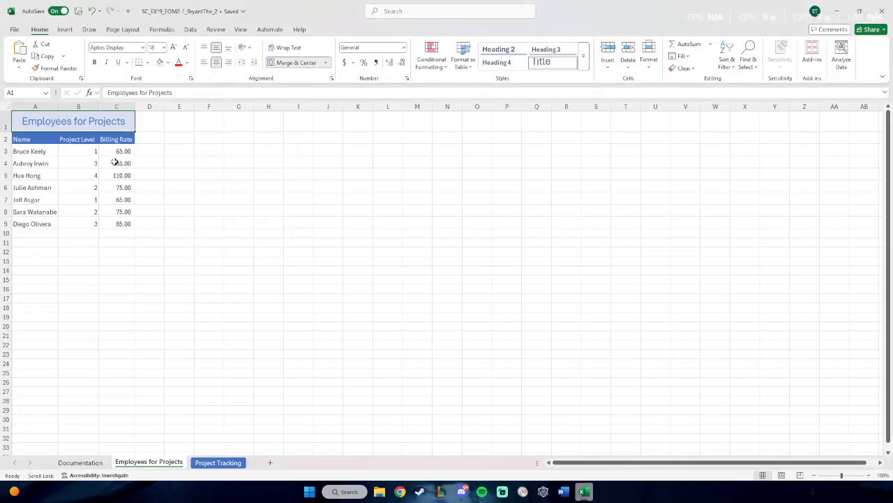
Center the project levels in B3:B9 horizontally and add outside borders around the range A1:C9
{"action": "left_click_drag", "start_coordinate": [79, 149], "coordinate": [84, 224]}
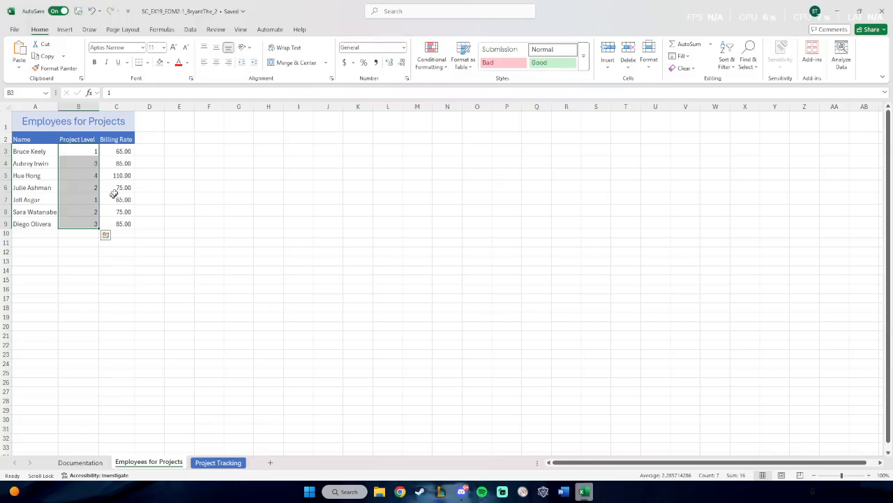
{"action": "left_click", "coordinate": [217, 63]}
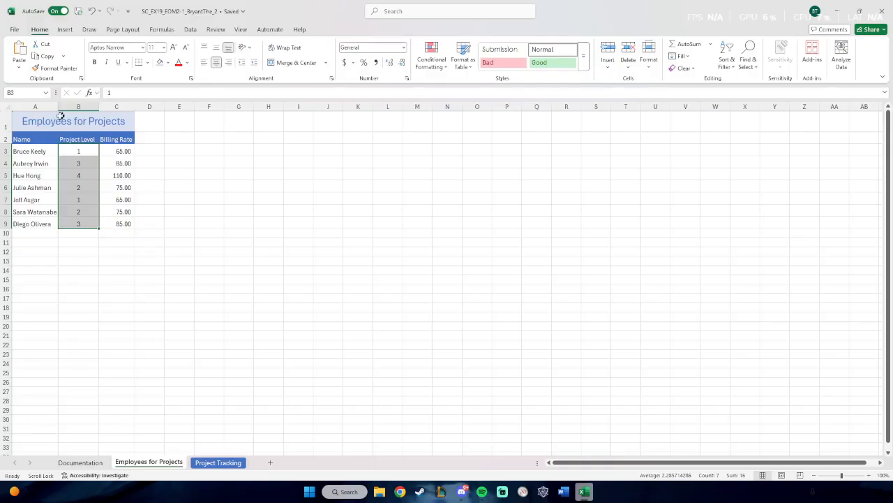
{"action": "left_click_drag", "start_coordinate": [34, 121], "coordinate": [126, 223]}
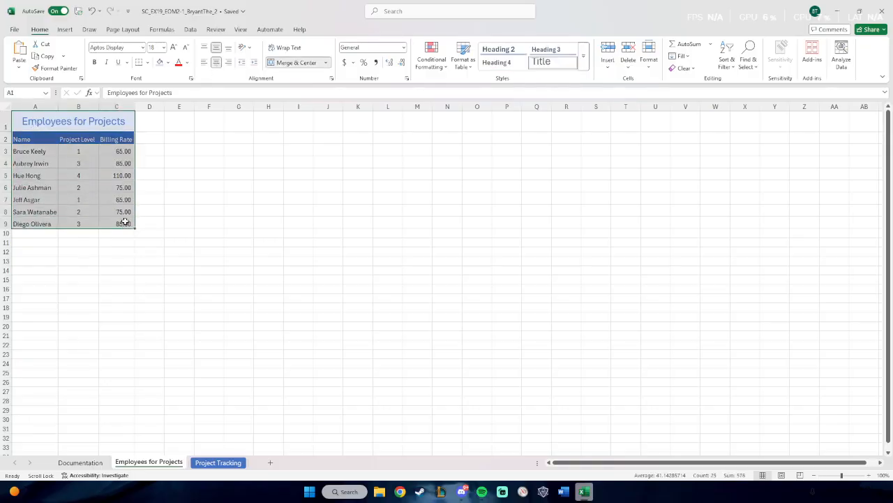
{"action": "left_click", "coordinate": [148, 63]}
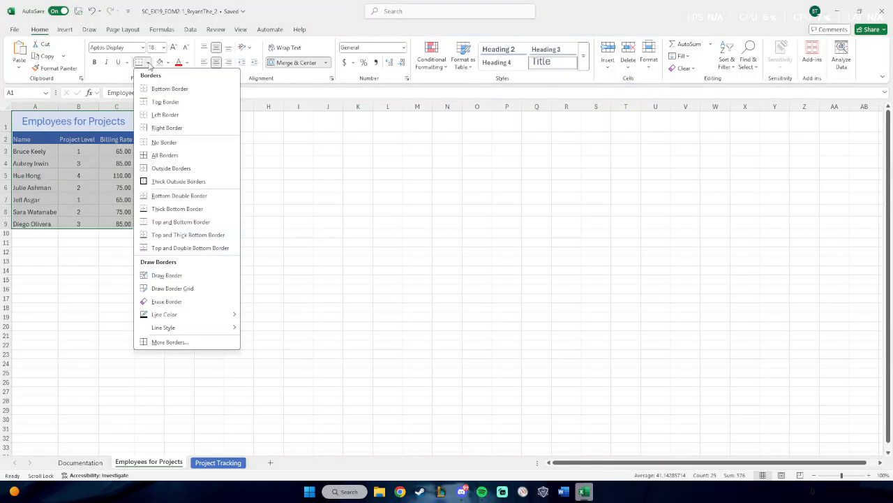
{"action": "left_click", "coordinate": [173, 170]}
{"action": "left_click", "coordinate": [173, 169]}
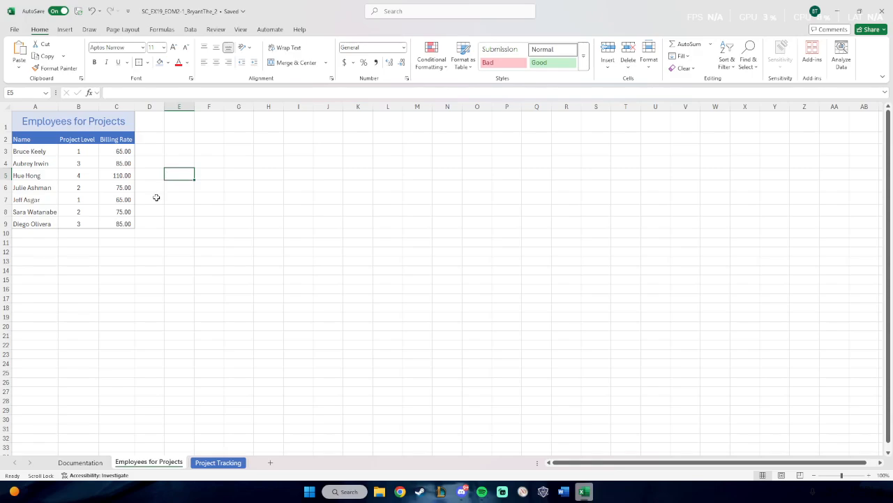
Set the tab color of the Employees for Projects worksheet to Blue, Accent 1
{"action": "right_click", "coordinate": [158, 465]}
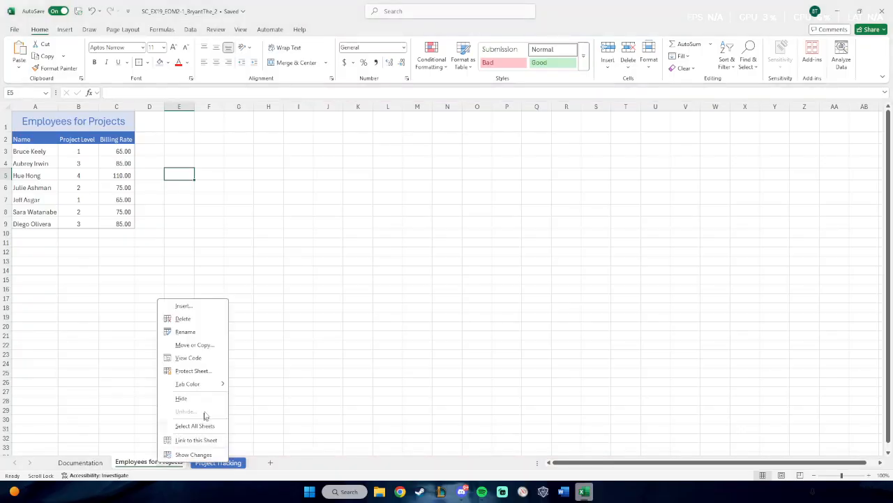
{"action": "mouse_move", "coordinate": [215, 390]}
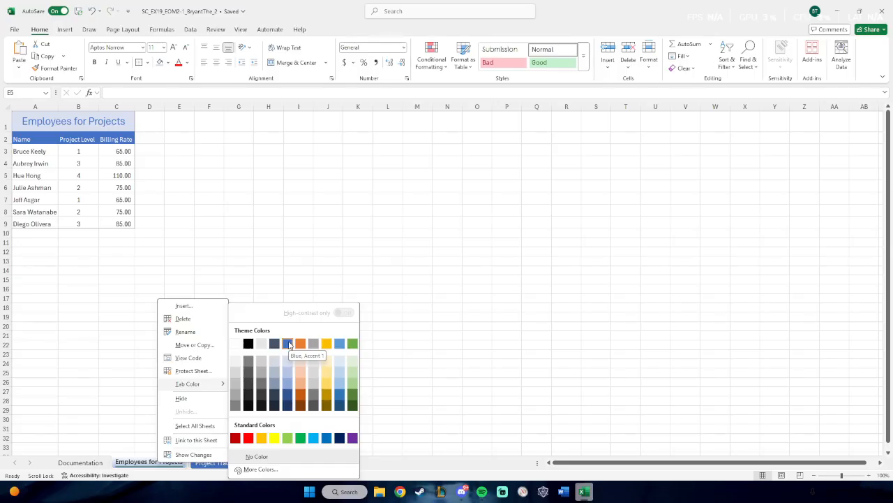
{"action": "left_click", "coordinate": [289, 343]}
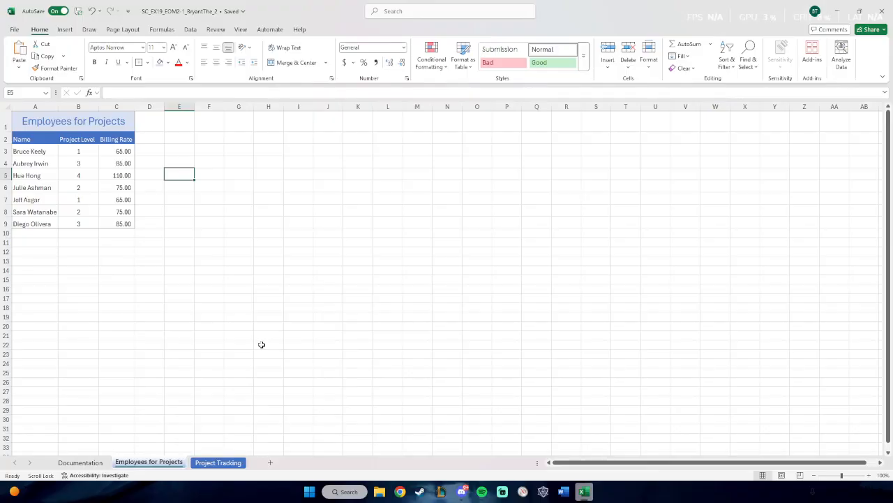
Format the date in cell B2 of the Project Tracking worksheet as Short Date
{"action": "left_click", "coordinate": [222, 463]}
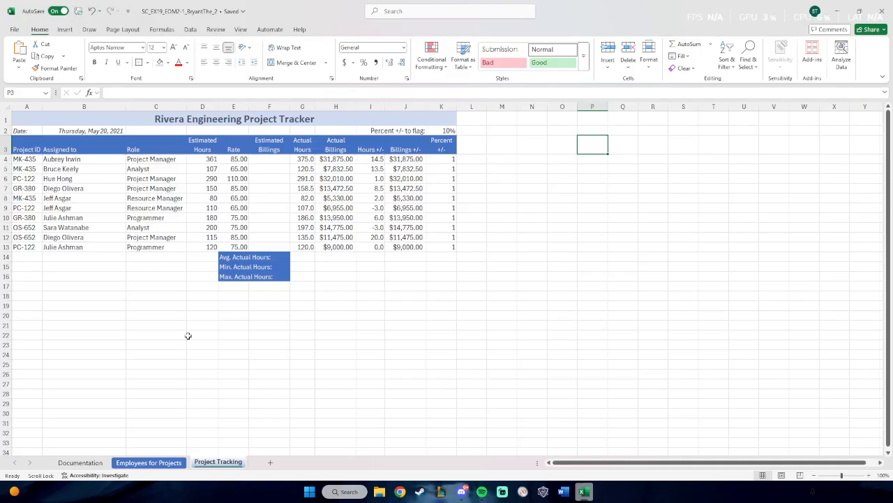
{"action": "left_click", "coordinate": [88, 131]}
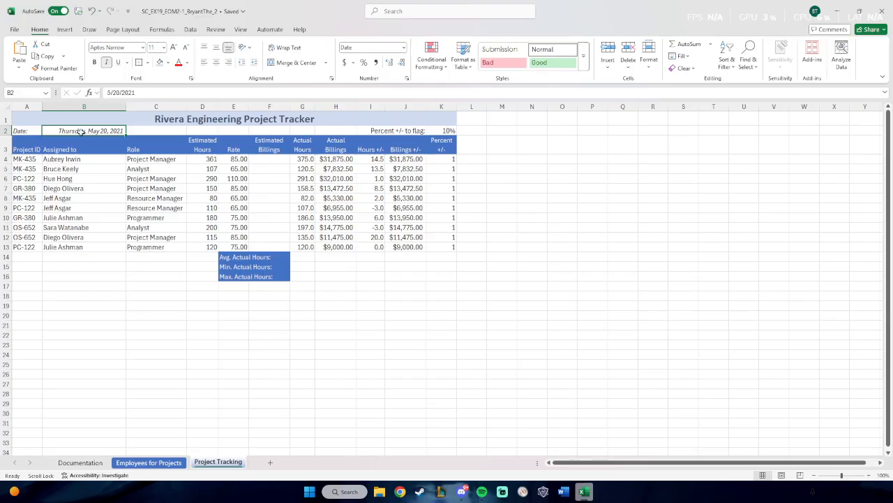
{"action": "left_click", "coordinate": [407, 78]}
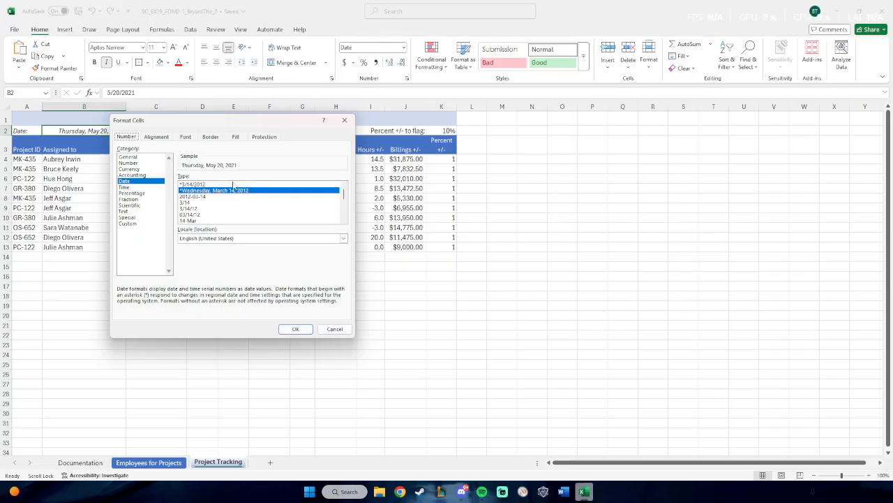
{"action": "left_click", "coordinate": [344, 120]}
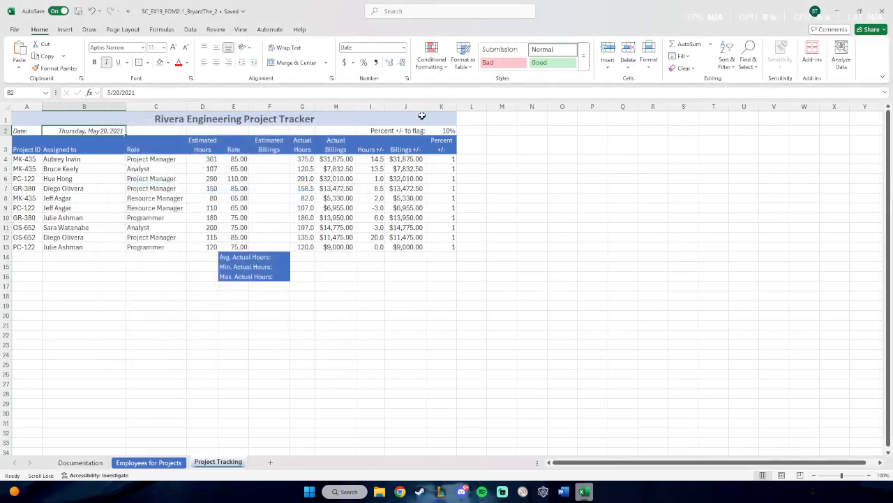
{"action": "left_click", "coordinate": [404, 47]}
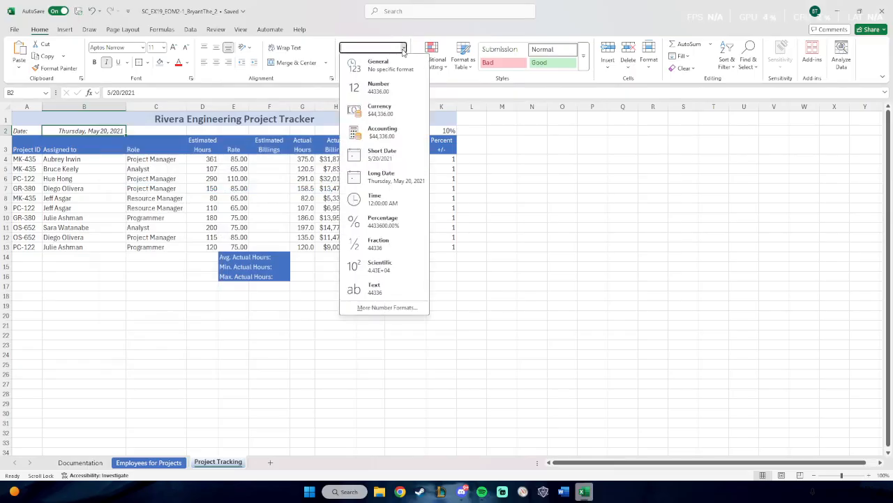
{"action": "left_click", "coordinate": [394, 161]}
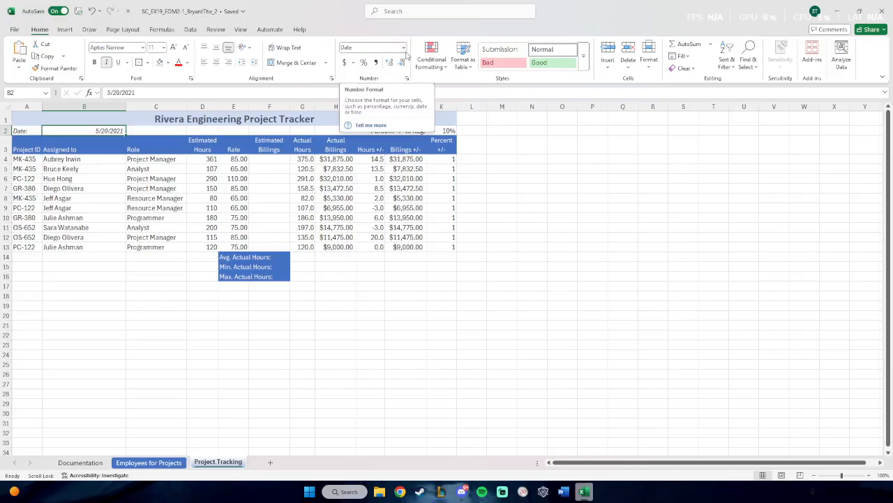
{"action": "left_click", "coordinate": [404, 49]}
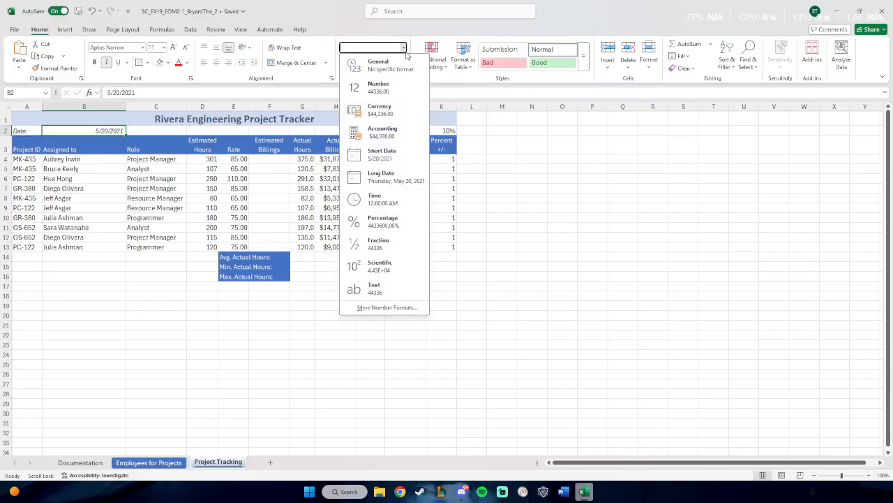
{"action": "left_click", "coordinate": [400, 159]}
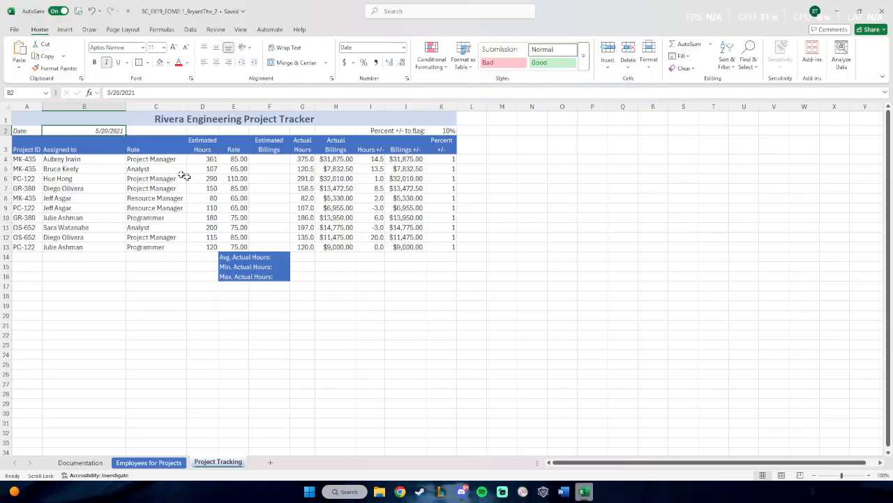
{"action": "right_click", "coordinate": [98, 109]}
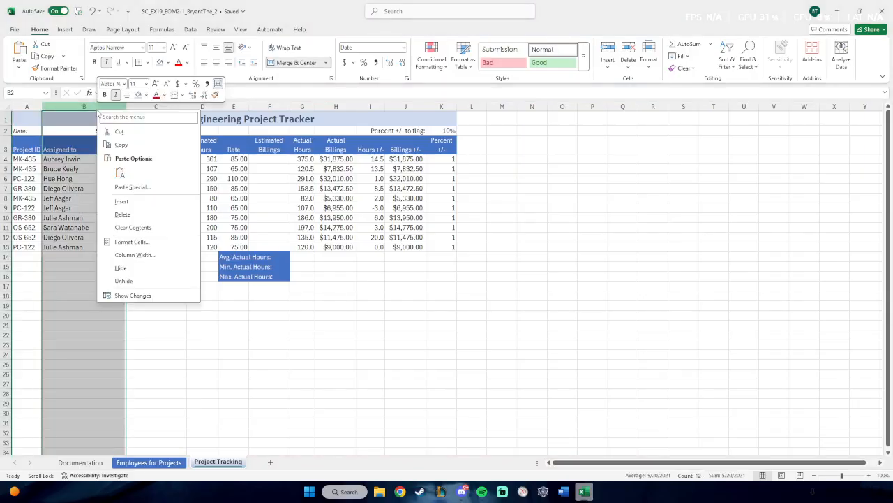
{"action": "left_click", "coordinate": [153, 256]}
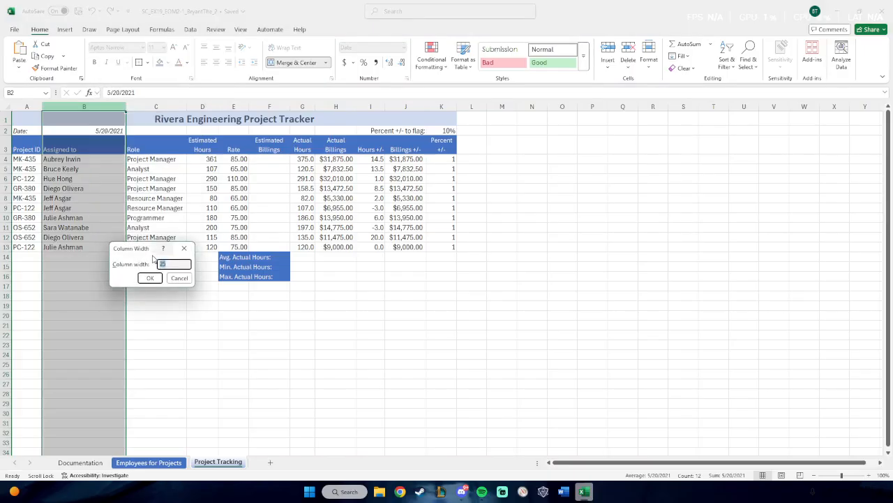
{"action": "left_click", "coordinate": [180, 278]}
{"action": "right_click", "coordinate": [104, 116]}
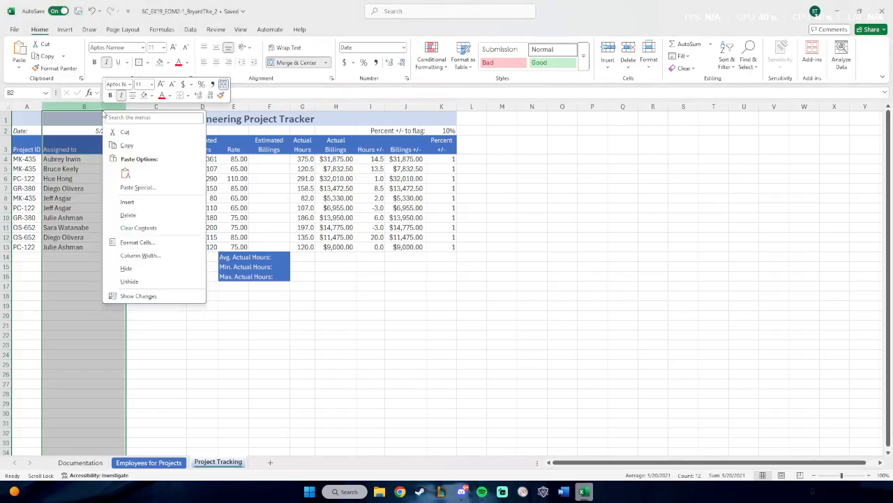
{"action": "left_click", "coordinate": [154, 244]}
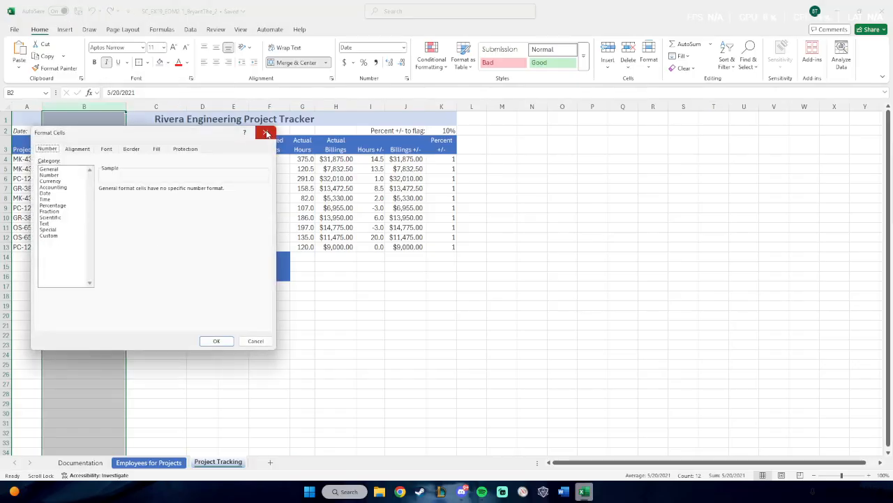
{"action": "left_click", "coordinate": [266, 133]}
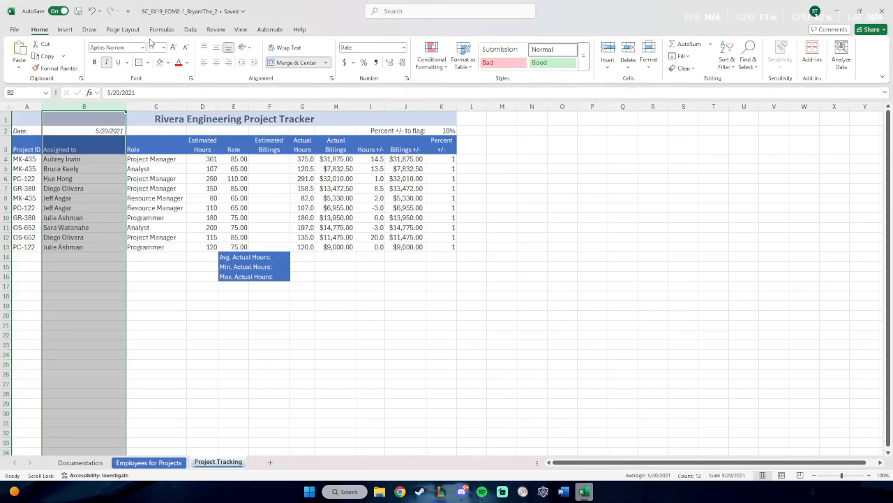
{"action": "right_click", "coordinate": [102, 134]}
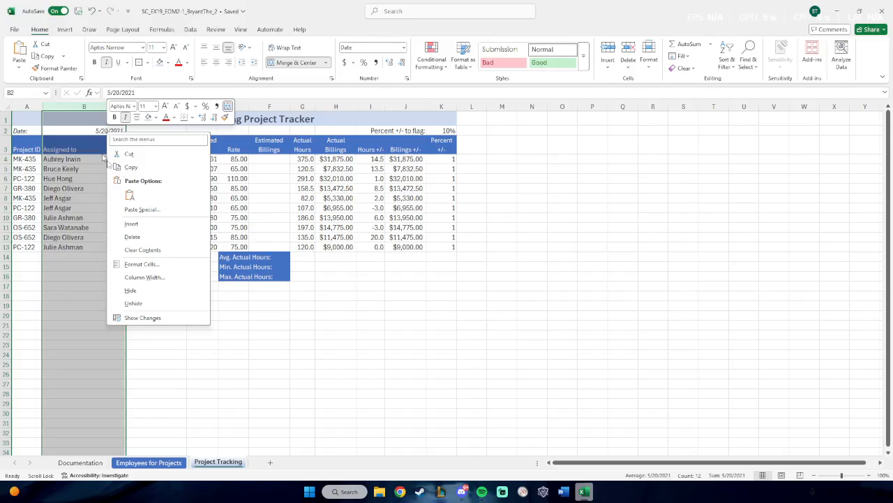
{"action": "left_click", "coordinate": [149, 277]}
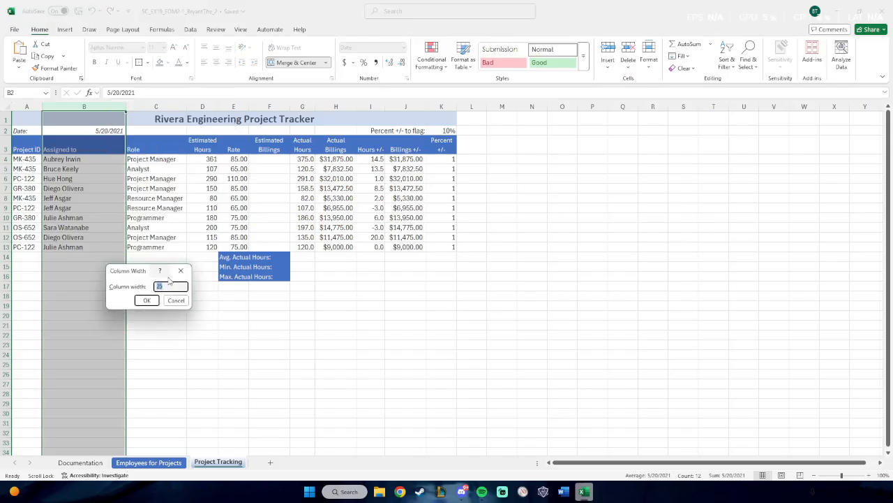
{"action": "left_click", "coordinate": [176, 300]}
{"action": "right_click", "coordinate": [86, 120]}
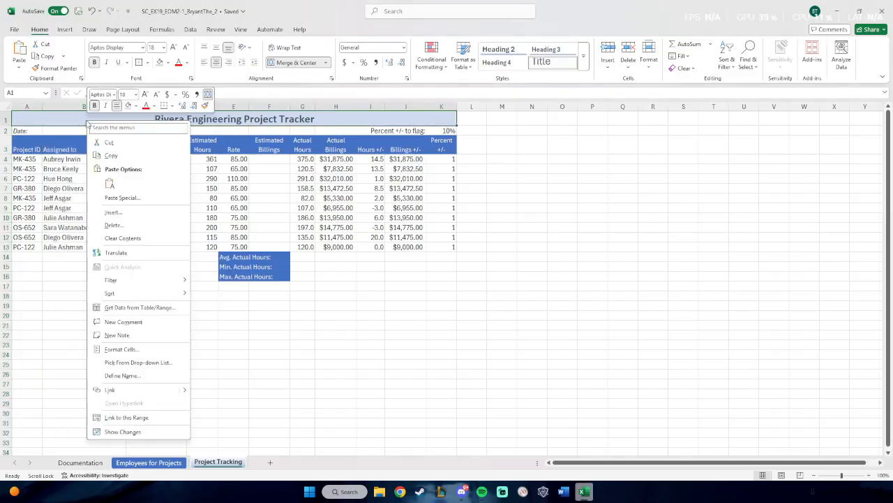
{"action": "key", "text": "Escape"}
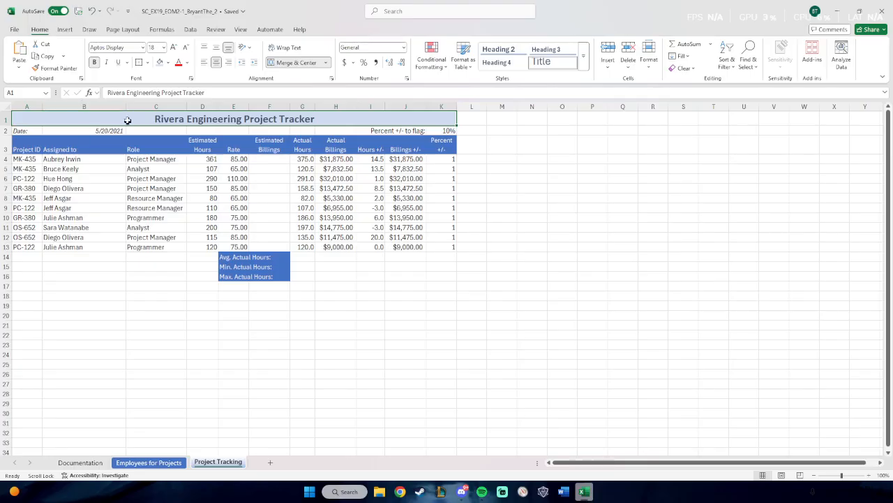
{"action": "right_click", "coordinate": [113, 106]}
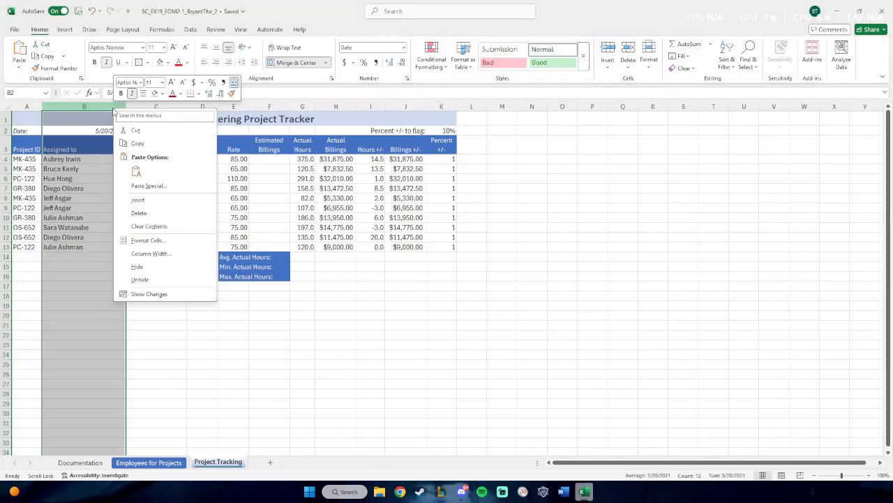
{"action": "key", "text": "Escape"}
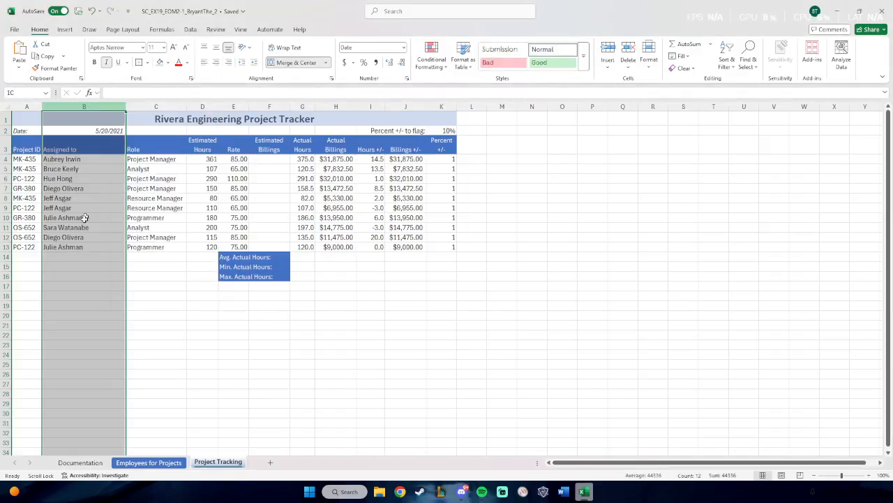
{"action": "left_click", "coordinate": [133, 284]}
{"action": "left_click", "coordinate": [94, 249]}
{"action": "left_click_drag", "start_coordinate": [94, 249], "coordinate": [84, 129]}
{"action": "right_click", "coordinate": [85, 133]}
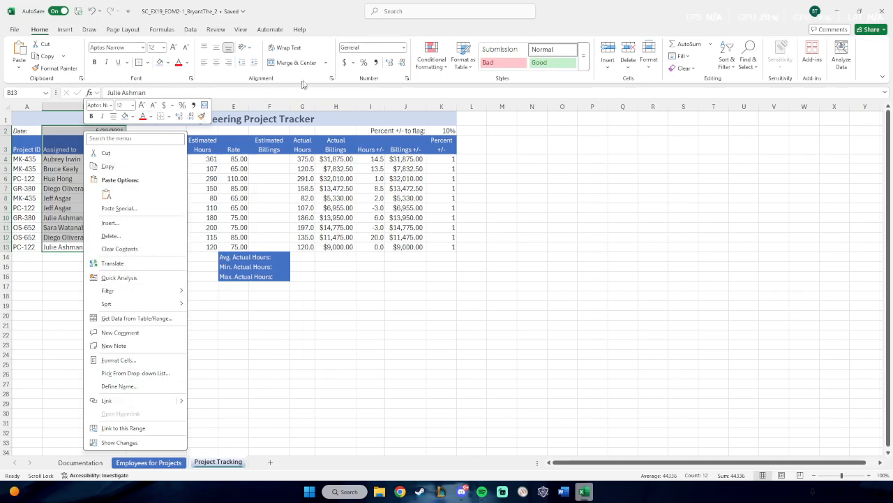
{"action": "left_click", "coordinate": [136, 31]}
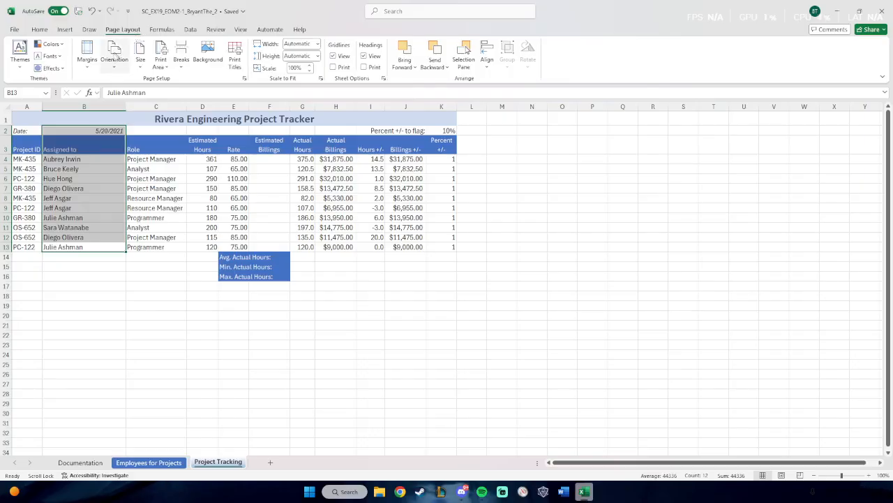
{"action": "right_click", "coordinate": [92, 137]}
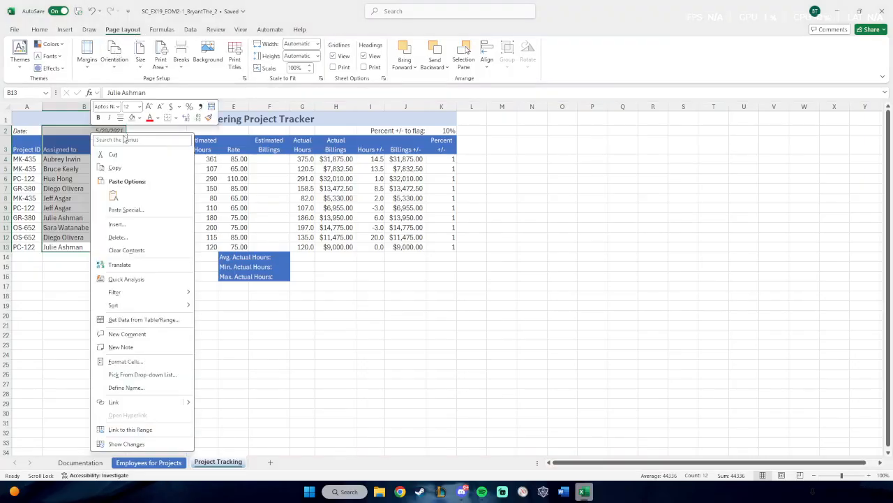
{"action": "left_click", "coordinate": [132, 361]}
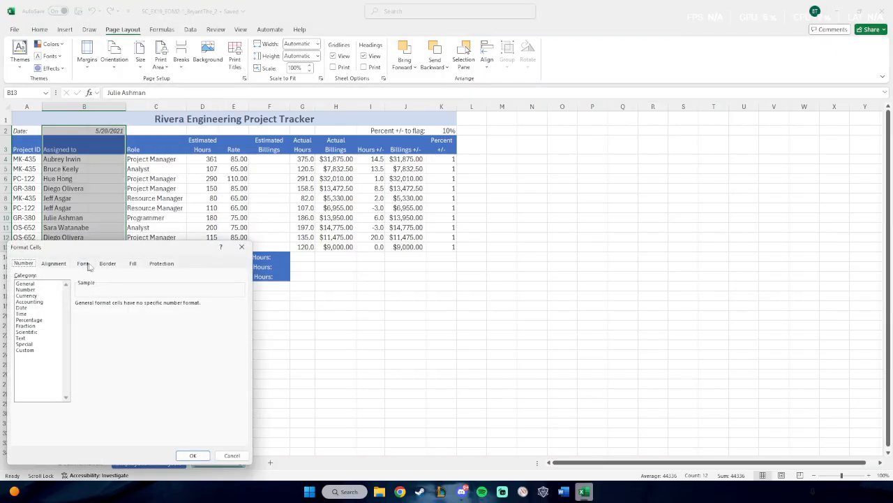
{"action": "left_click", "coordinate": [59, 265]}
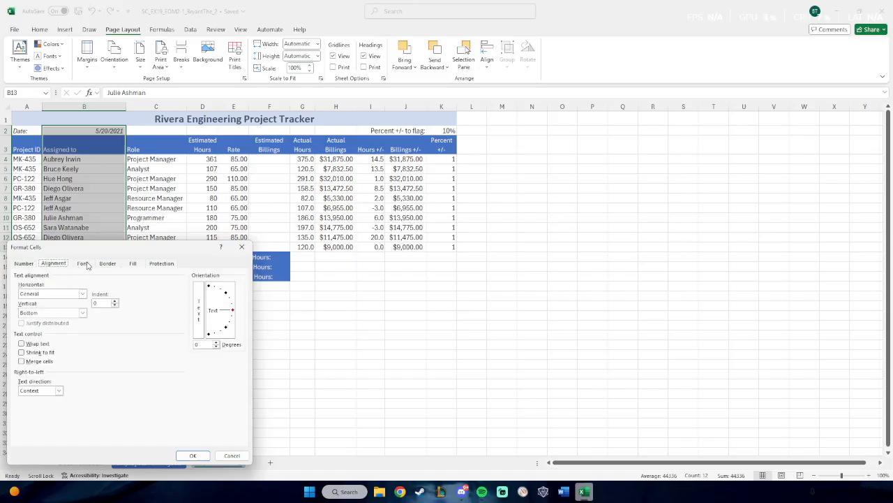
{"action": "left_click", "coordinate": [85, 264]}
{"action": "left_click", "coordinate": [112, 265]}
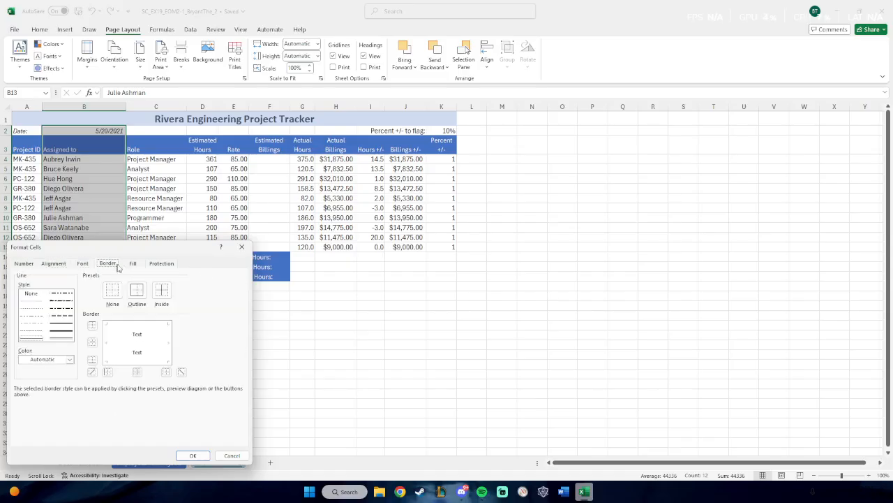
{"action": "left_click", "coordinate": [134, 265]}
{"action": "left_click", "coordinate": [159, 265]}
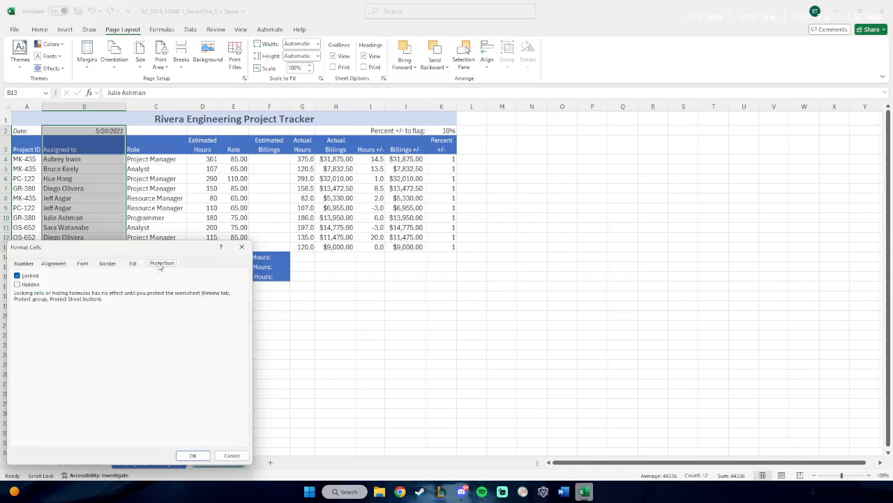
{"action": "left_click", "coordinate": [242, 247]}
{"action": "left_click", "coordinate": [91, 197]}
{"action": "left_click", "coordinate": [112, 131]}
Consult the online help article on column width for how to automatically fit a column to its contents (AutoFit)
{"action": "right_click", "coordinate": [108, 107]}
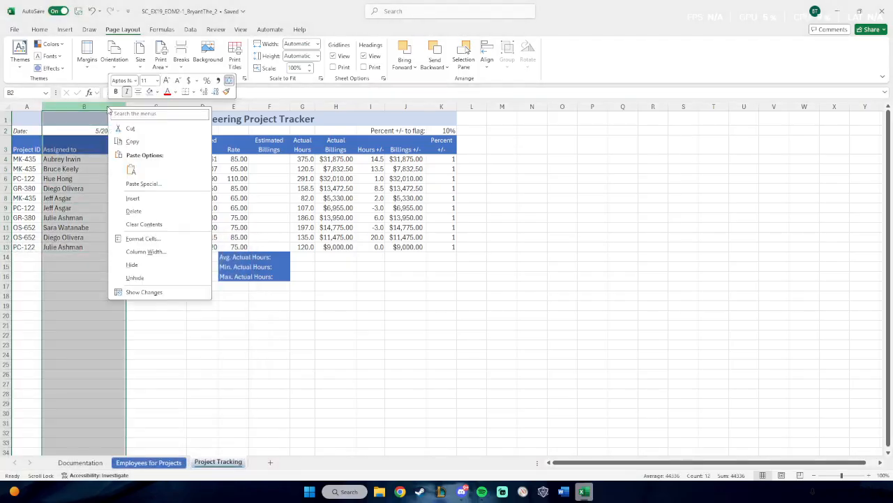
{"action": "left_click", "coordinate": [145, 251]}
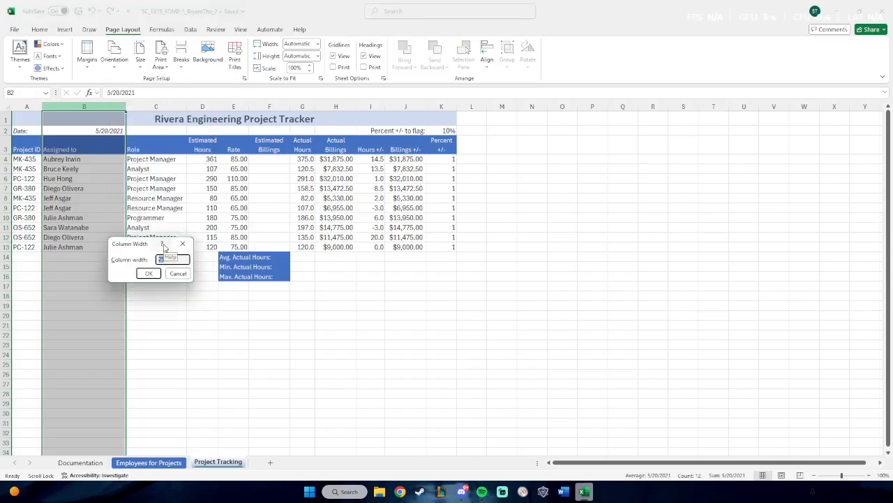
{"action": "left_click", "coordinate": [163, 245]}
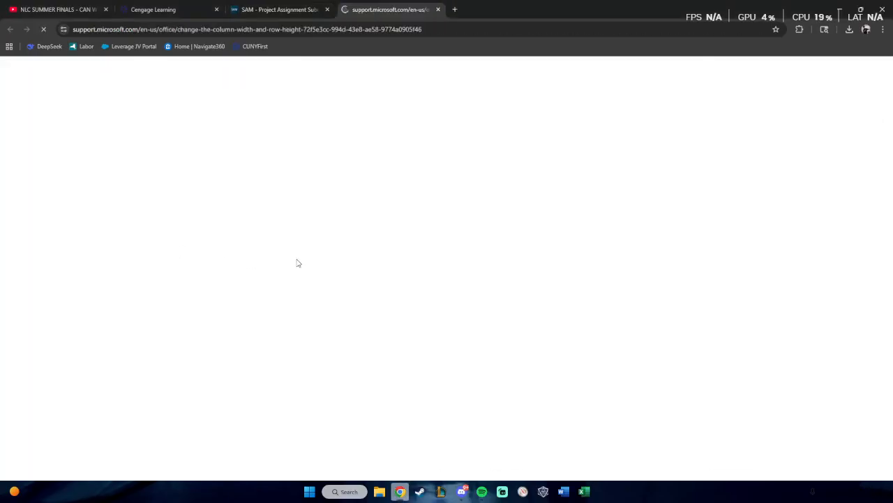
{"action": "scroll", "coordinate": [603, 289], "scroll_direction": "down", "scroll_amount": 4}
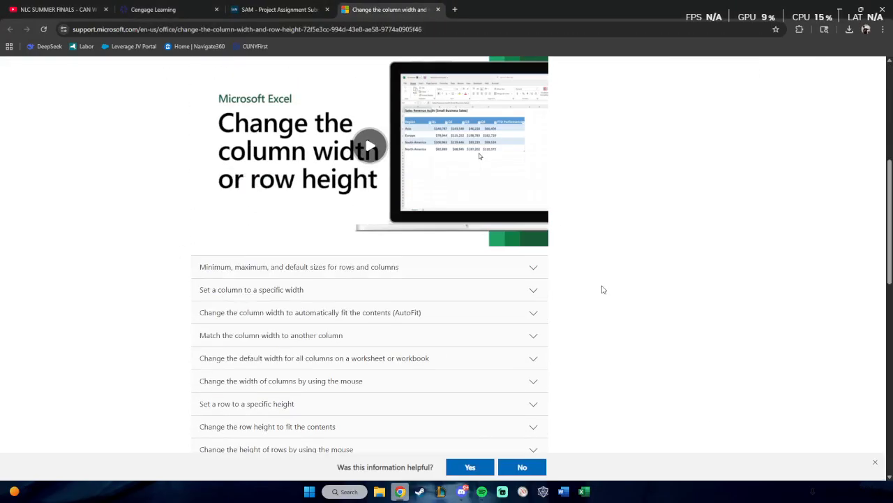
{"action": "scroll", "coordinate": [603, 289], "scroll_direction": "down", "scroll_amount": 1}
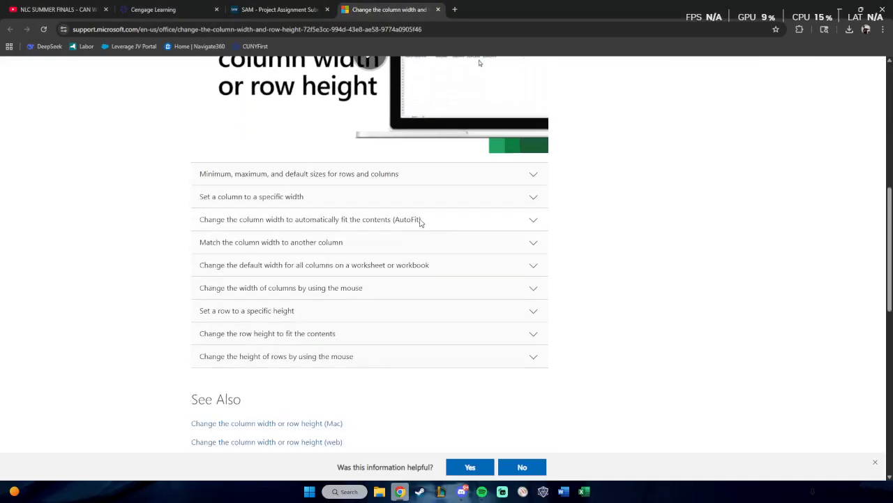
{"action": "left_click", "coordinate": [421, 221]}
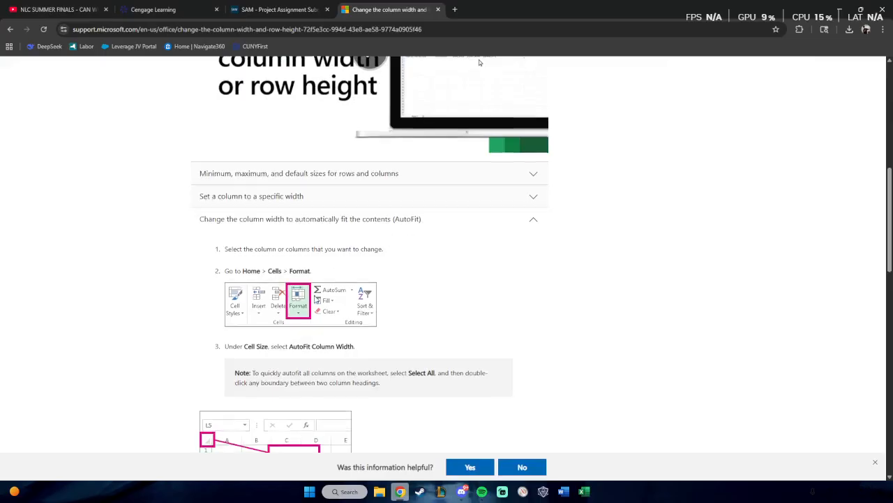
{"action": "scroll", "coordinate": [335, 307], "scroll_direction": "down", "scroll_amount": 1}
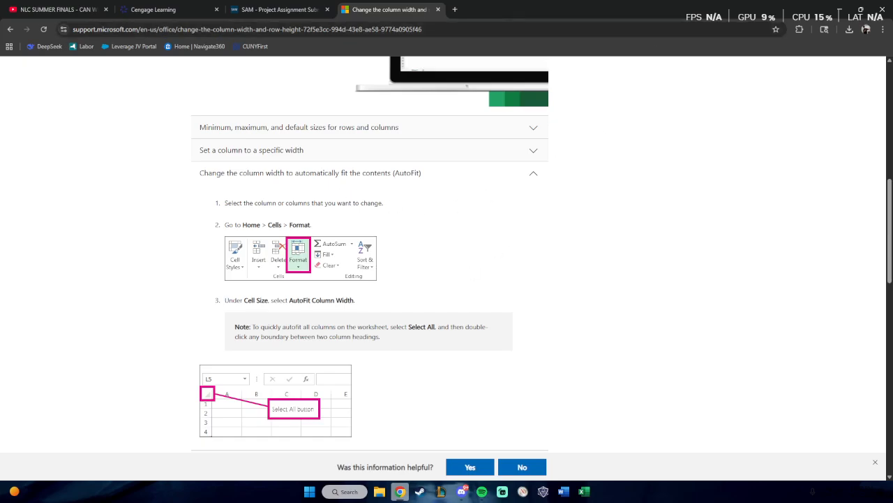
{"action": "left_click", "coordinate": [840, 9]}
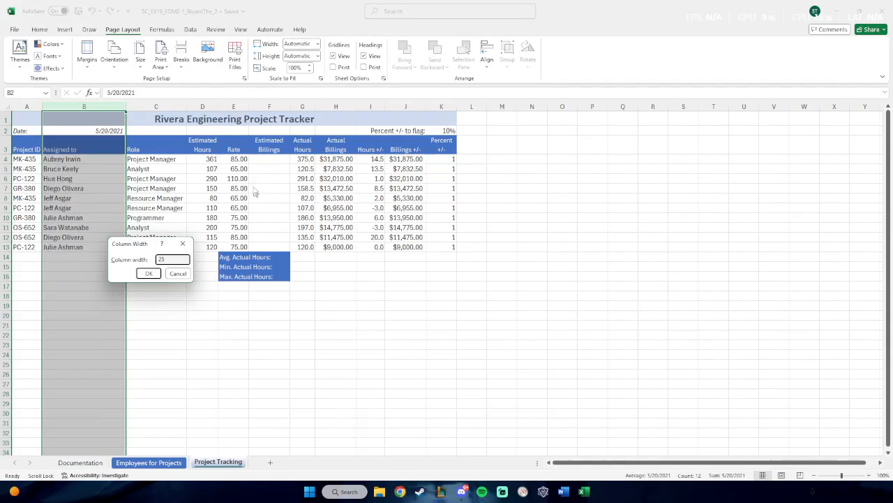
{"action": "left_click", "coordinate": [178, 273]}
AutoFit the width of column B on the Project Tracking worksheet to its contents
{"action": "left_click", "coordinate": [98, 107]}
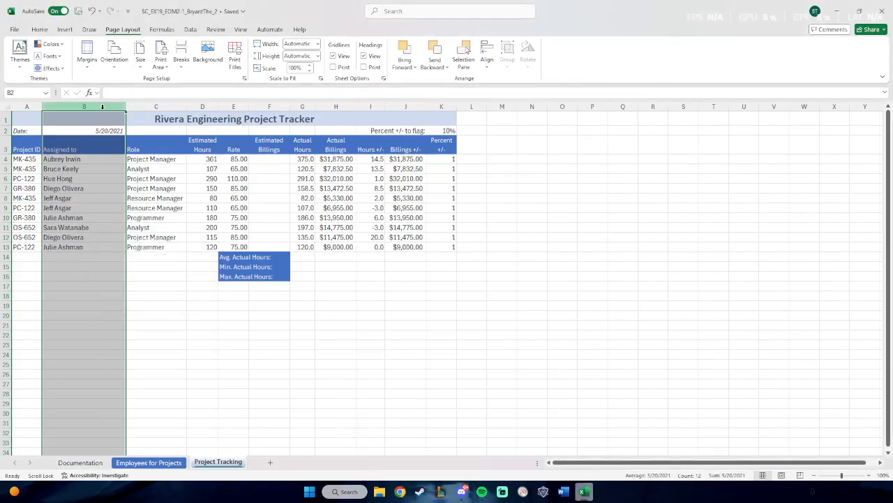
{"action": "left_click", "coordinate": [40, 32]}
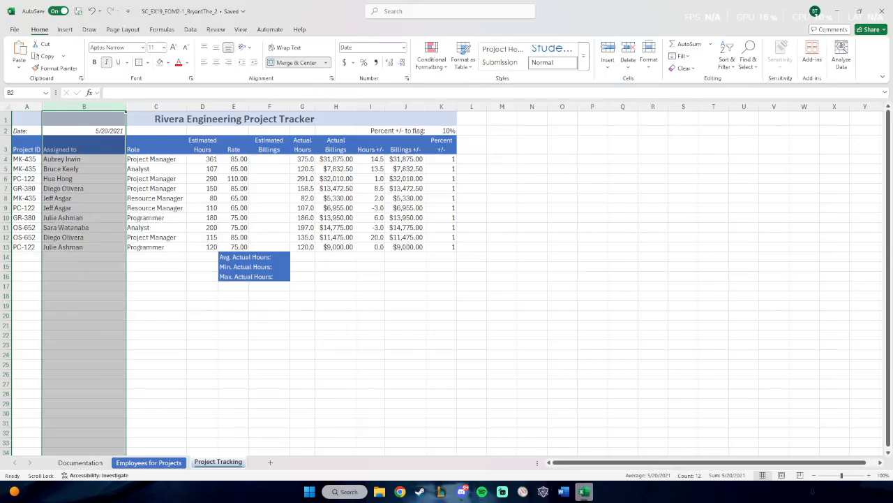
{"action": "left_click", "coordinate": [649, 59]}
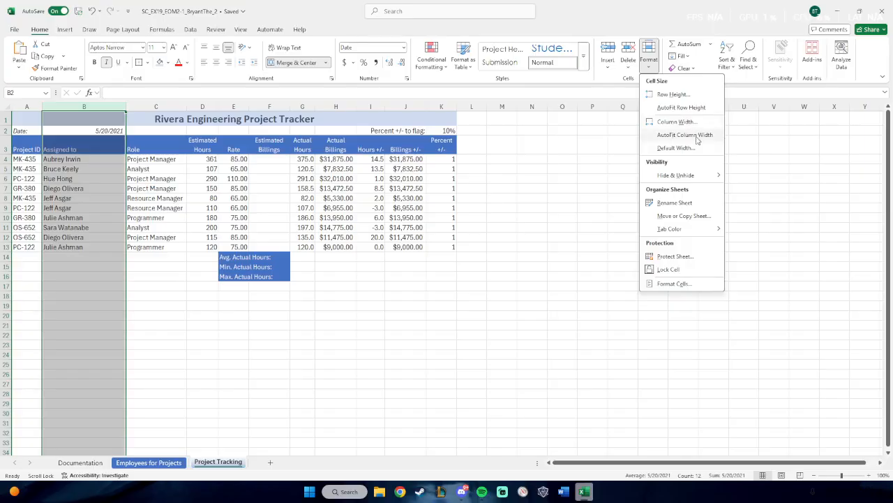
{"action": "left_click", "coordinate": [685, 135]}
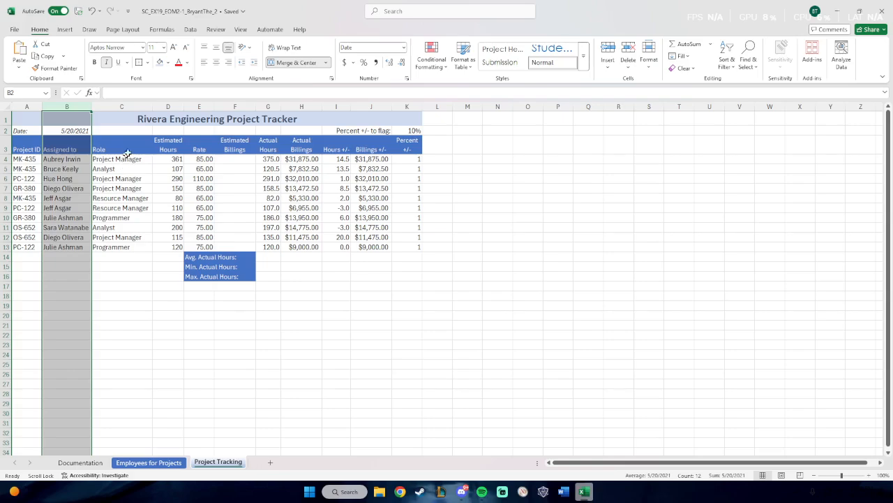
Show the estimated hours in the range D4:D13 with one decimal place
{"action": "left_click_drag", "start_coordinate": [173, 159], "coordinate": [180, 246]}
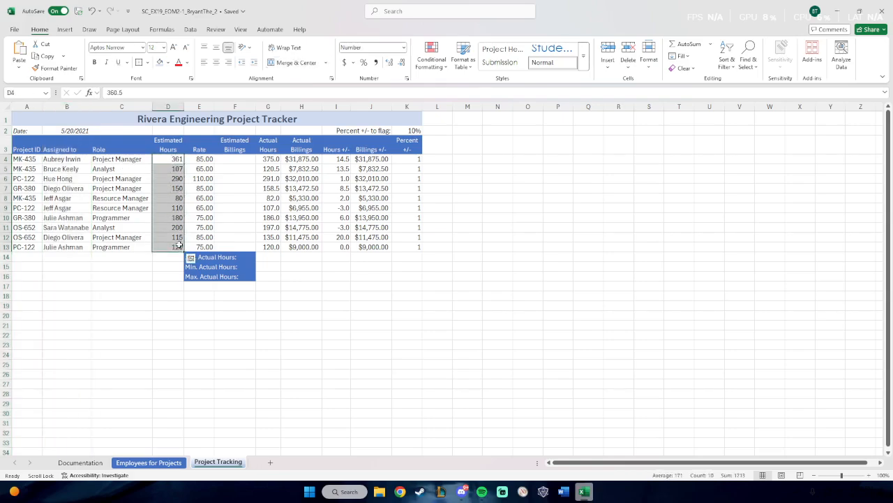
{"action": "left_click", "coordinate": [391, 64]}
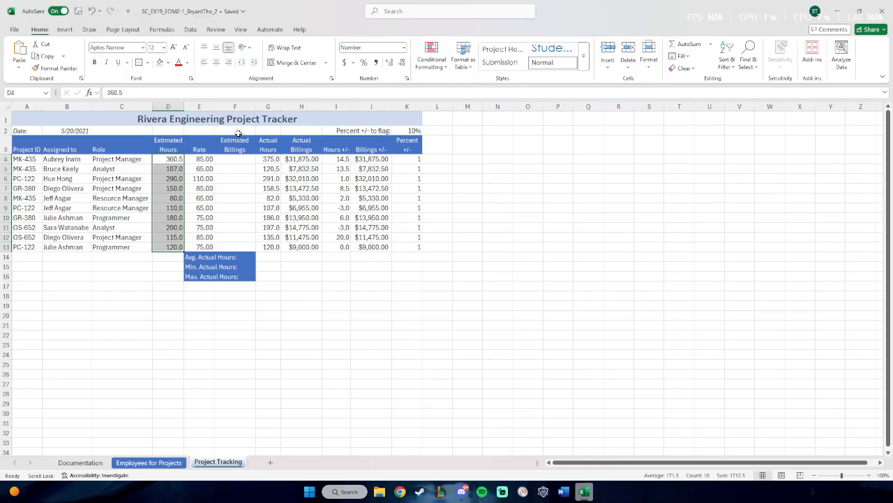
{"action": "left_click", "coordinate": [238, 158]}
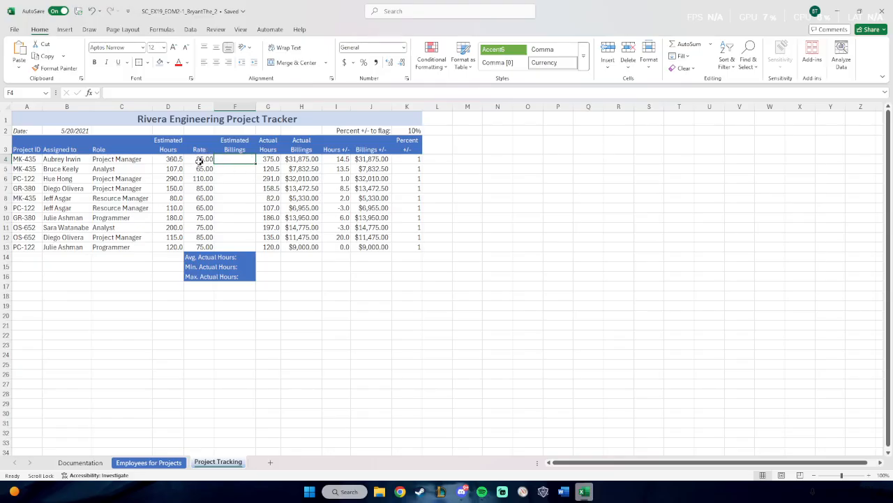
{"action": "left_click_drag", "start_coordinate": [175, 159], "coordinate": [204, 159]}
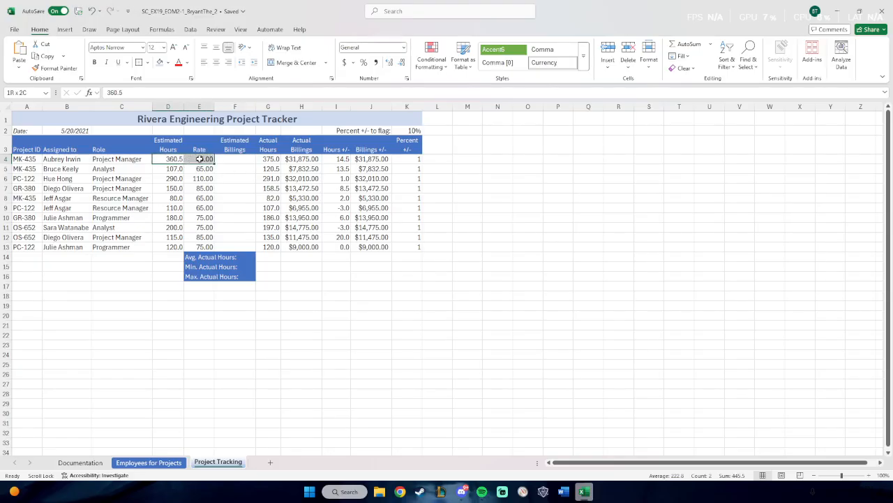
{"action": "left_click", "coordinate": [229, 161]}
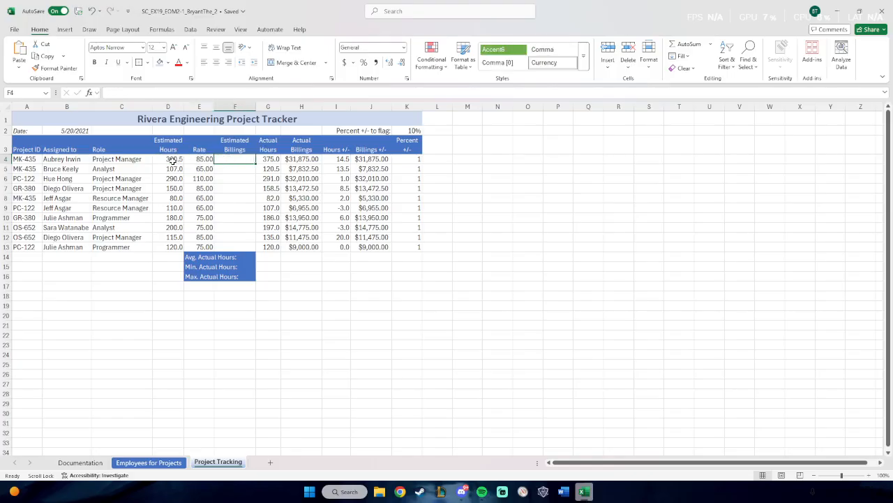
{"action": "left_click_drag", "start_coordinate": [171, 159], "coordinate": [201, 159]}
{"action": "left_click_drag", "start_coordinate": [178, 159], "coordinate": [230, 159]}
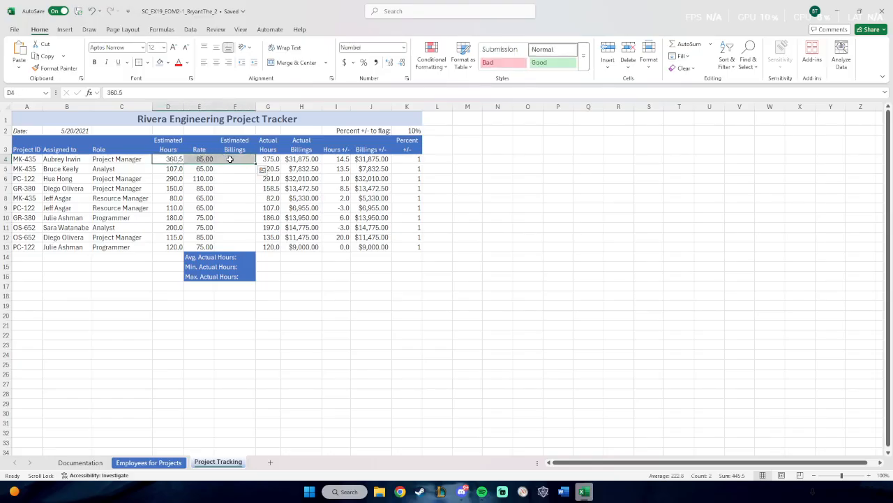
{"action": "left_click", "coordinate": [230, 159]}
{"action": "left_click", "coordinate": [179, 161], "text": "shift"}
{"action": "left_click", "coordinate": [232, 160]}
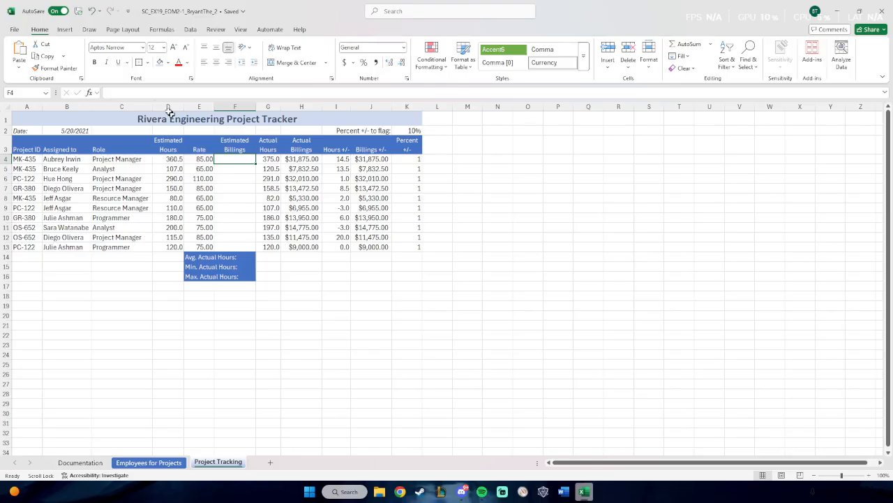
{"action": "left_click", "coordinate": [89, 93]}
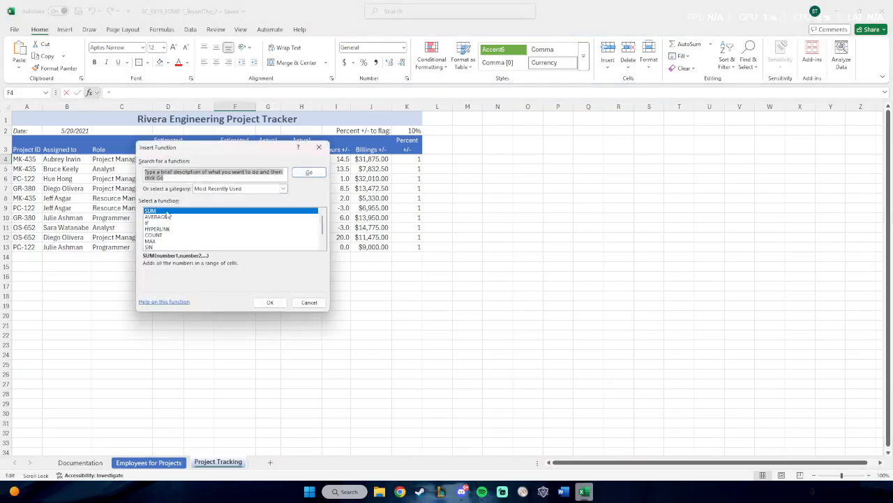
{"action": "scroll", "coordinate": [167, 227], "scroll_direction": "down", "scroll_amount": 1}
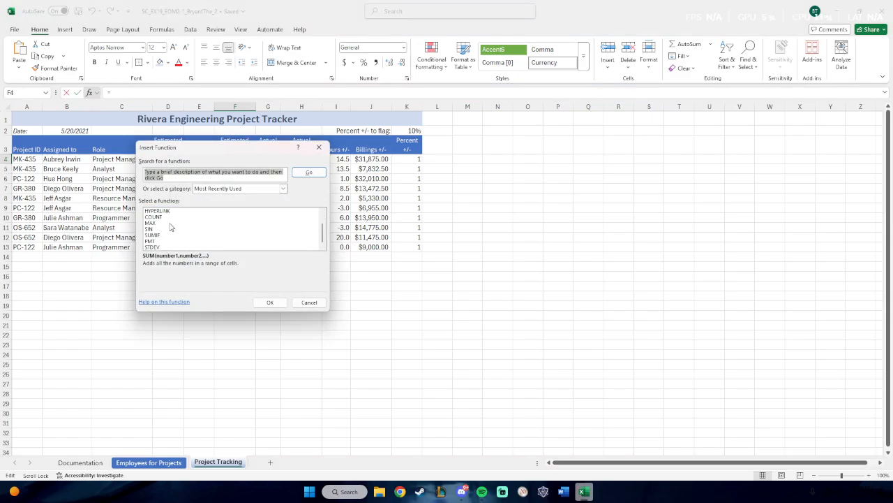
{"action": "scroll", "coordinate": [164, 234], "scroll_direction": "up", "scroll_amount": 1}
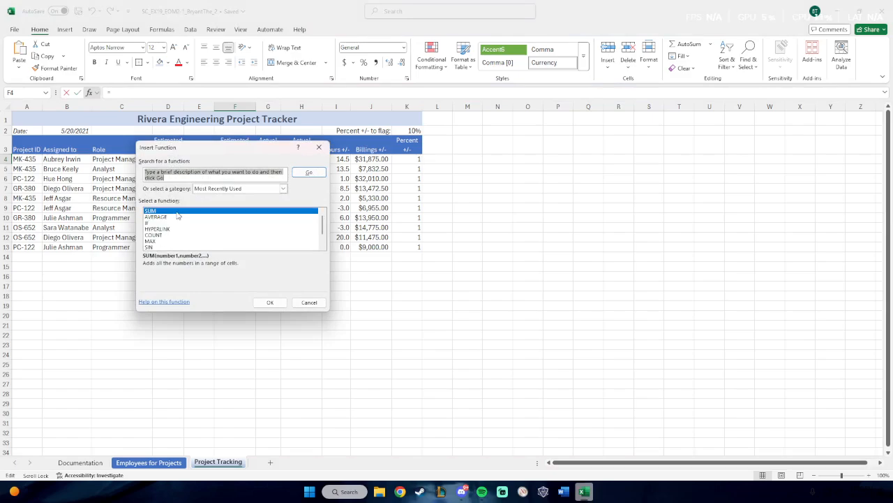
{"action": "left_click", "coordinate": [318, 147]}
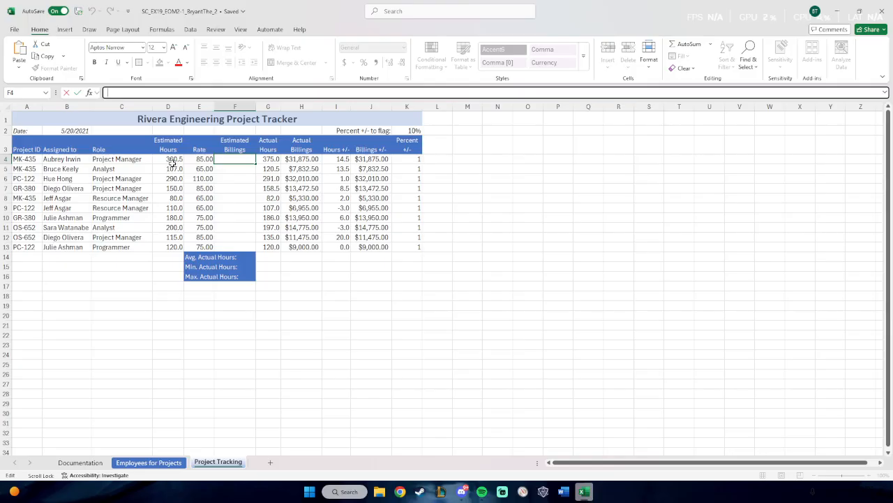
{"action": "type", "text": "d4x"}
{"action": "key", "text": "BackSpace"}
{"action": "key", "text": "BackSpace"}
{"action": "key", "text": "BackSpace"}
{"action": "type", "text": "D"}
{"action": "key", "text": "BackSpace"}
{"action": "key", "text": "BackSpace"}
{"action": "right_click", "coordinate": [231, 163]}
{"action": "key", "text": "Escape"}
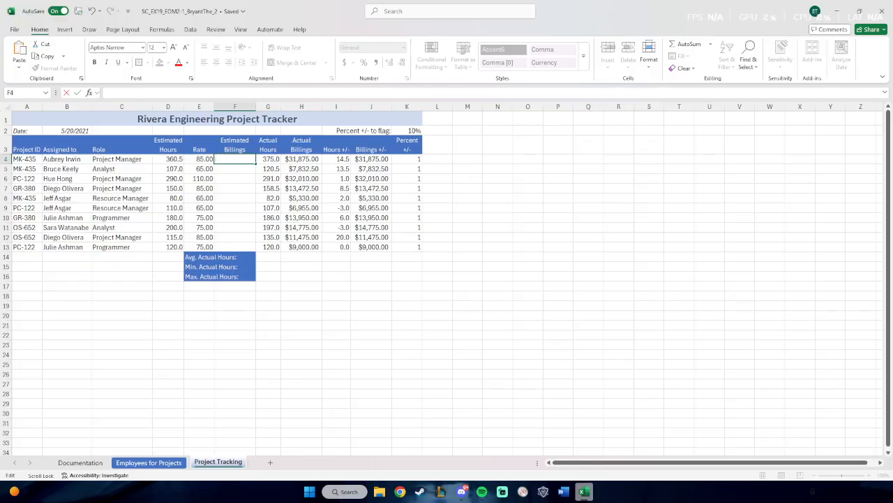
Switch to Chrome and search Google in a new tab for instruction 8, on multiplying D4 by E4 in cell F4 and filling F5:F13
{"action": "key", "text": "alt+Tab"}
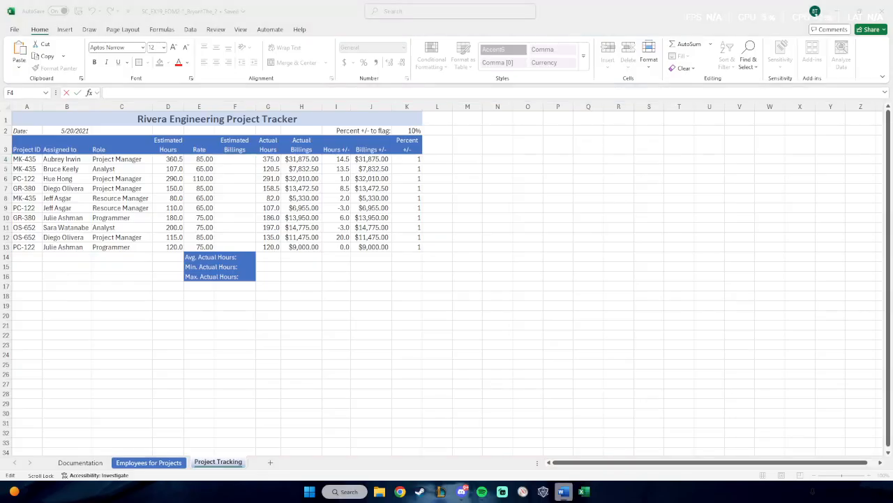
{"action": "left_click", "coordinate": [400, 492]}
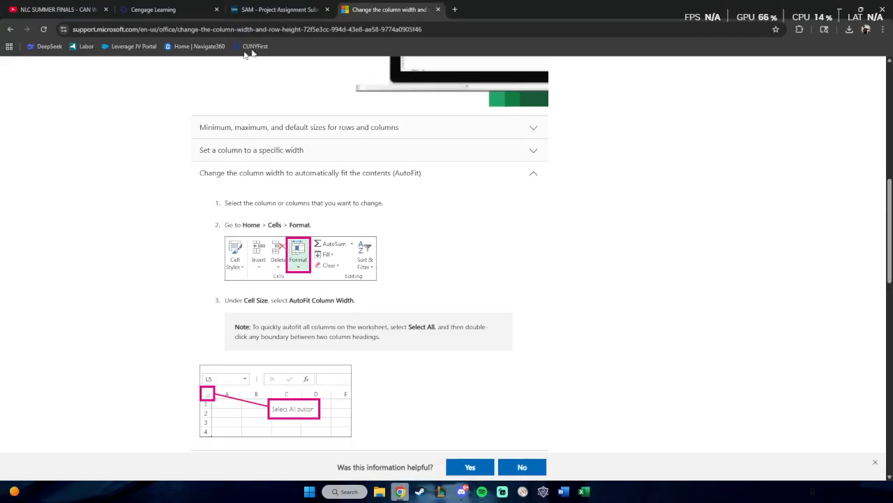
{"action": "left_click", "coordinate": [454, 9]}
{"action": "type", "text": "8.\tIn cell F4, insert a formula without using a function that multiplies Aubrey Irwin's estimated hours (the cell D4) and his pay rate (the cell E4). Fill the range F5:F13 with the formula in cell F4."}
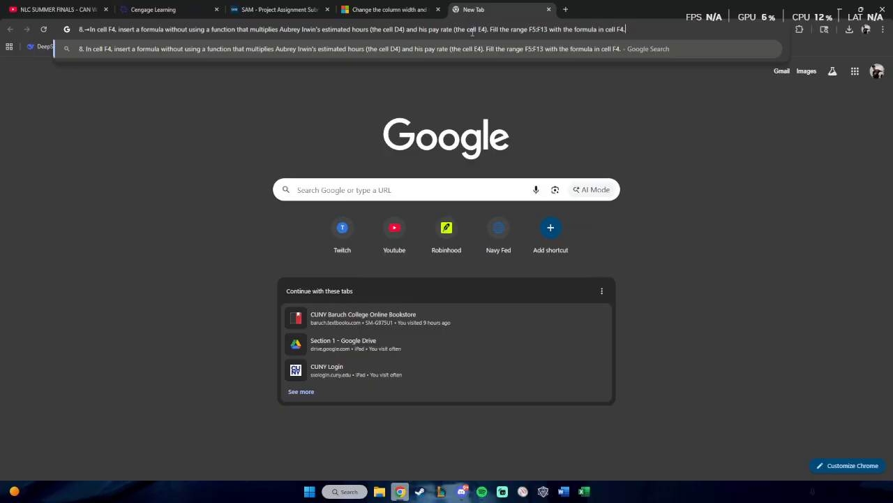
{"action": "key", "text": "Return"}
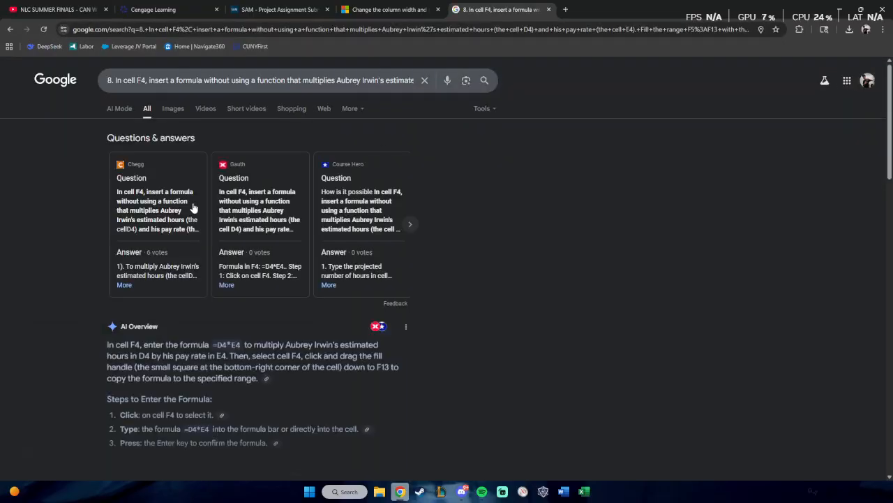
{"action": "scroll", "coordinate": [347, 307], "scroll_direction": "down", "scroll_amount": 2}
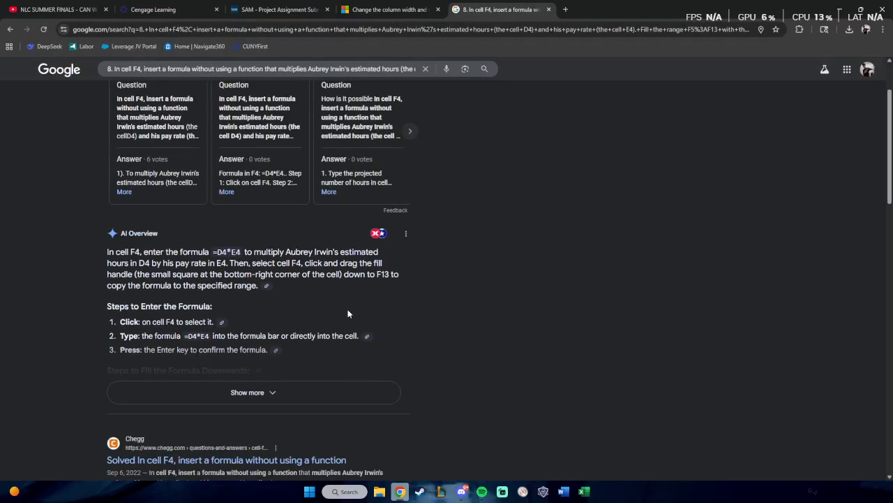
Copy the formula =D4*E4 from the AI Overview and close the search tab
{"action": "left_click_drag", "start_coordinate": [214, 252], "coordinate": [241, 253]}
{"action": "right_click", "coordinate": [230, 256]}
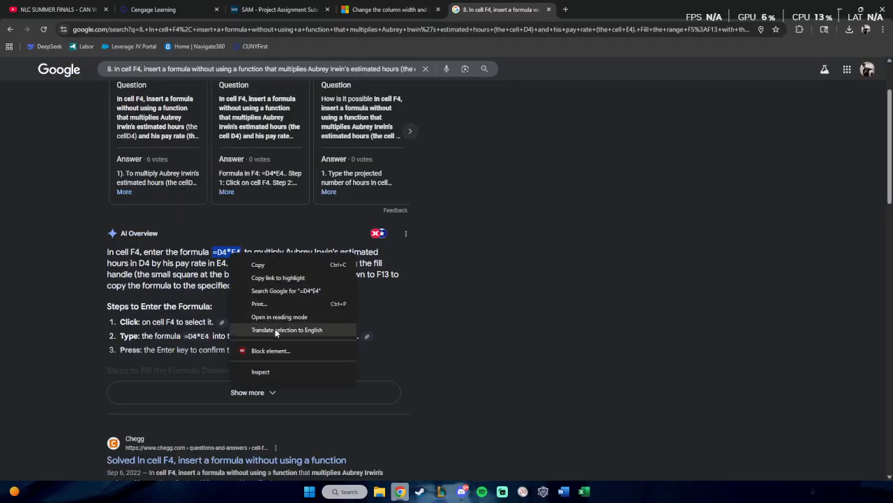
{"action": "left_click", "coordinate": [268, 266]}
{"action": "left_click", "coordinate": [503, 278]}
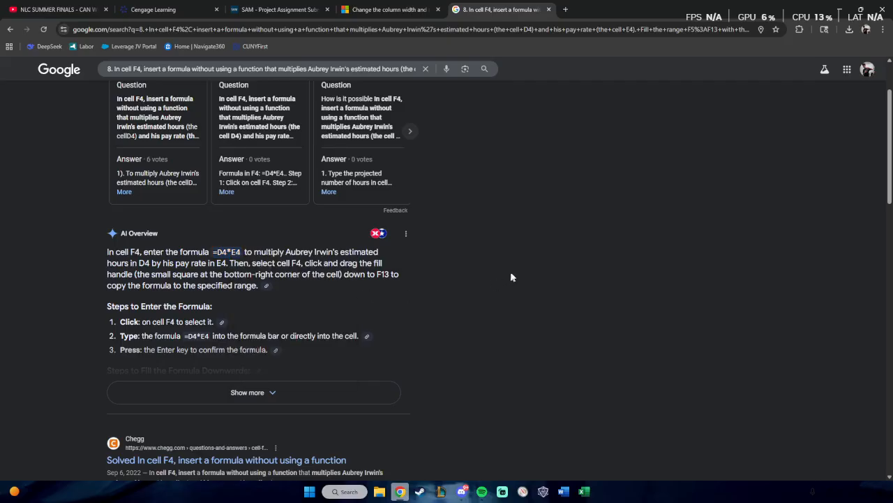
{"action": "left_click", "coordinate": [550, 10]}
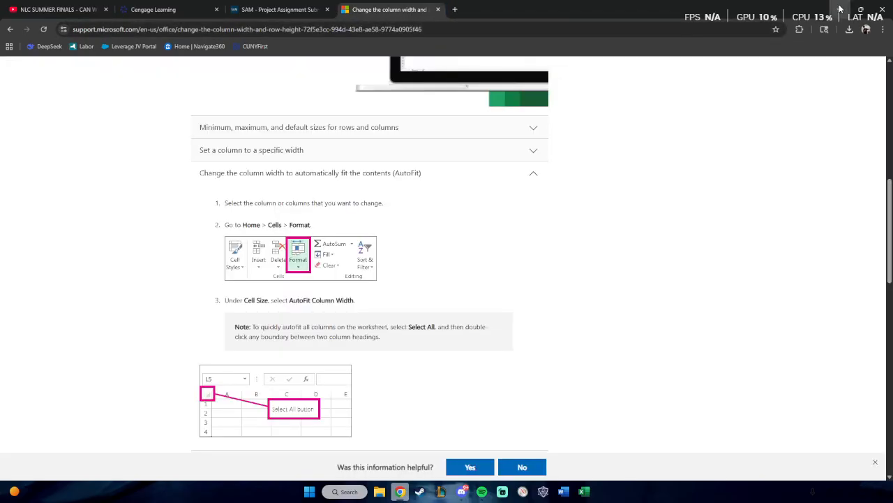
Switch back to Excel and enter the formula =D4*E4 in cell F4 for the first estimated billing
{"action": "key", "text": "alt+Tab"}
{"action": "left_click", "coordinate": [267, 93]}
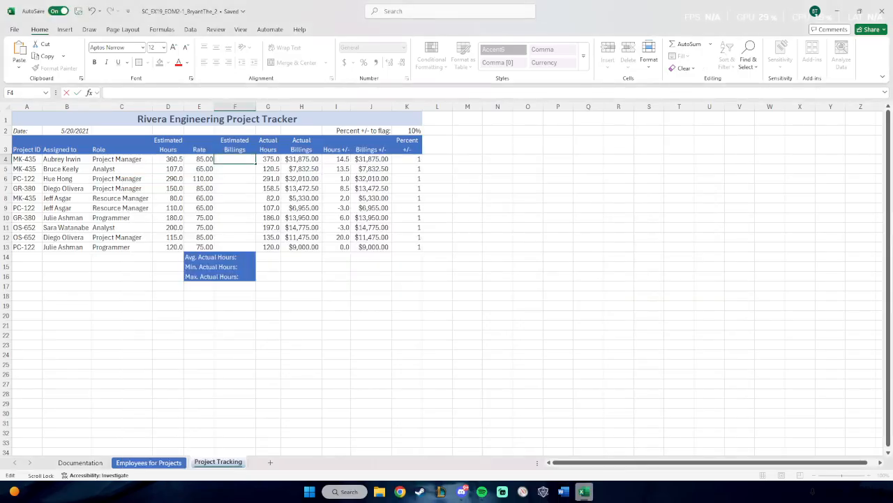
{"action": "type", "text": "=D4*E4"}
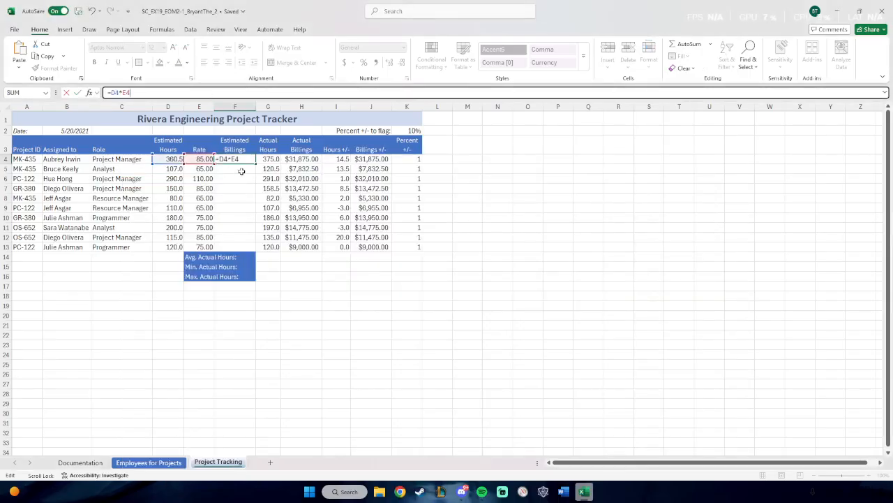
{"action": "key", "text": "Return"}
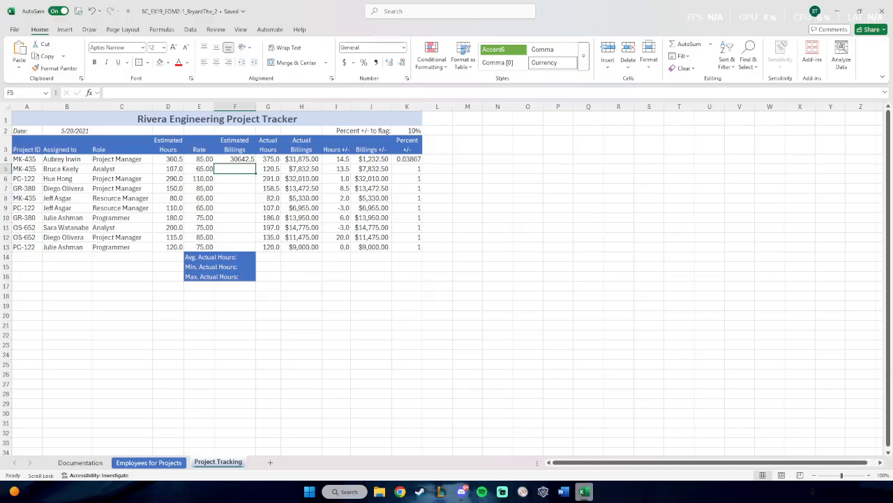
Copy the estimated billings formula from cell F4 into the range F5:F13
{"action": "key", "text": "alt+Tab"}
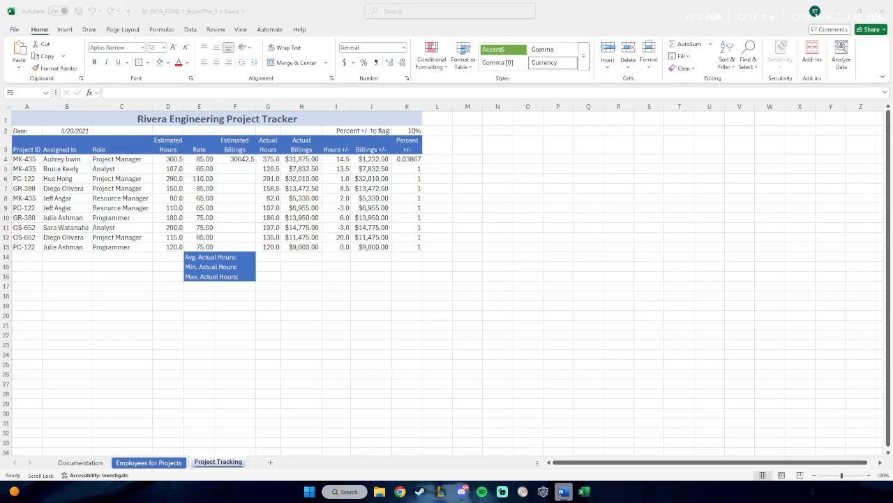
{"action": "left_click", "coordinate": [243, 159]}
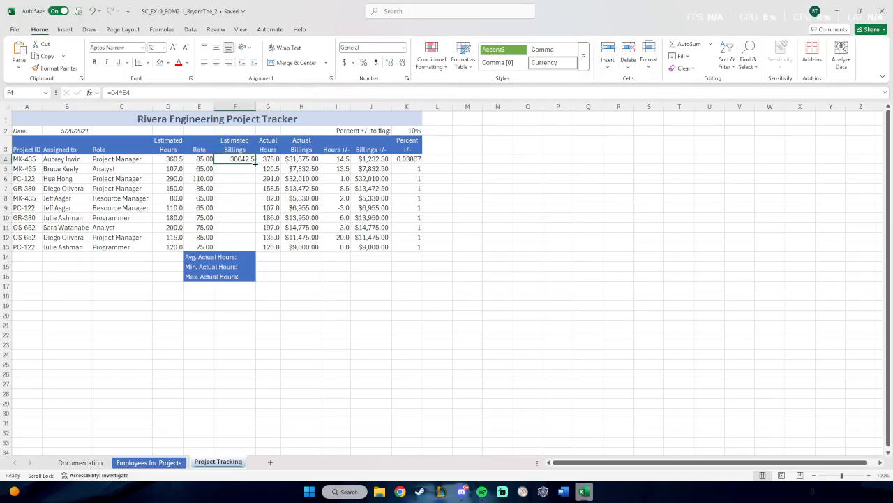
{"action": "left_click", "coordinate": [47, 59]}
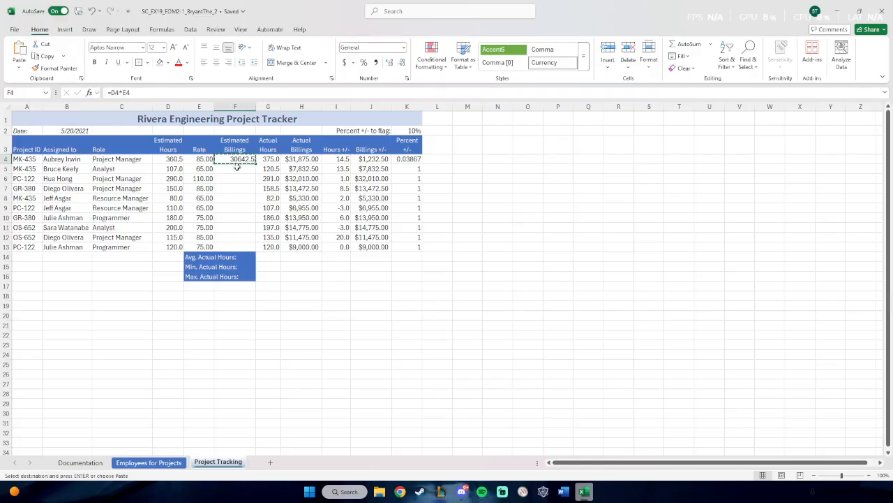
{"action": "left_click_drag", "start_coordinate": [238, 166], "coordinate": [236, 245]}
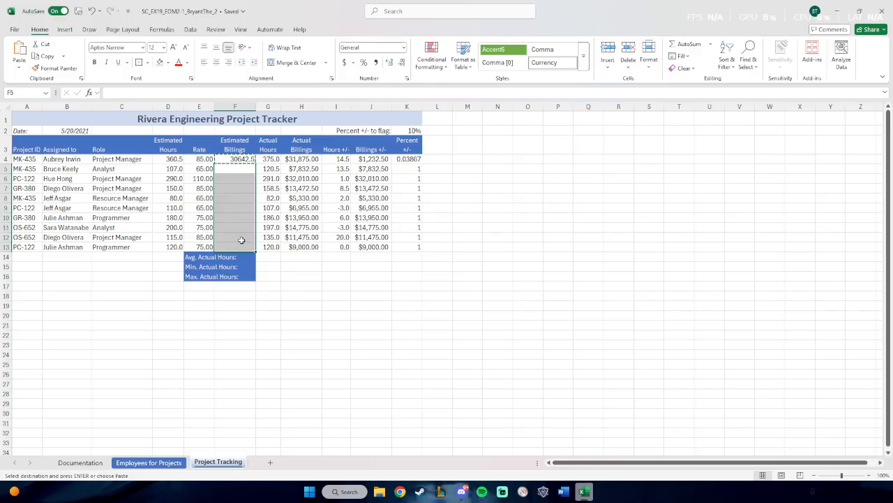
{"action": "key", "text": "ctrl+v"}
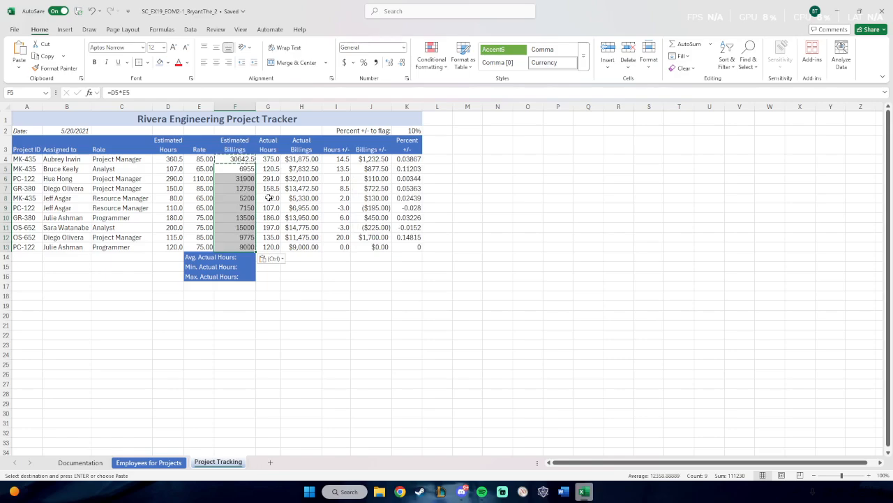
Check the copied formulas in the Estimated Billings column cell by cell, from F4 down to F13
{"action": "left_click", "coordinate": [238, 159]}
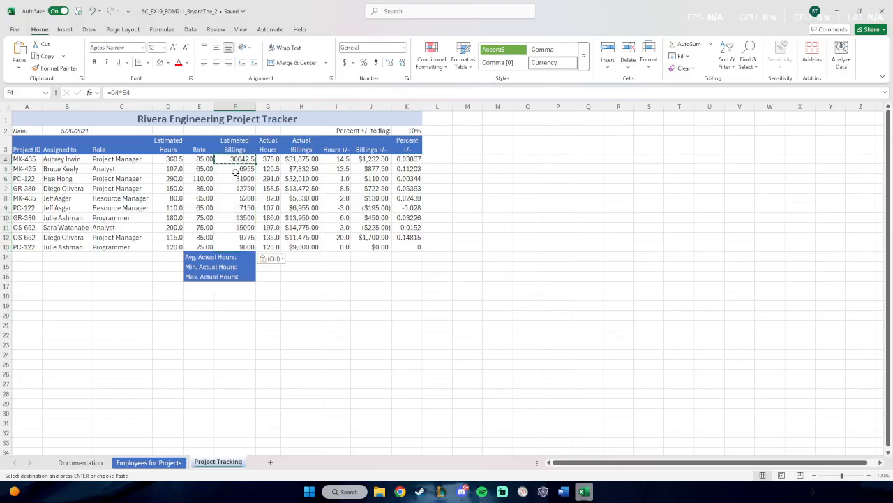
{"action": "left_click_drag", "start_coordinate": [236, 173], "coordinate": [228, 246]}
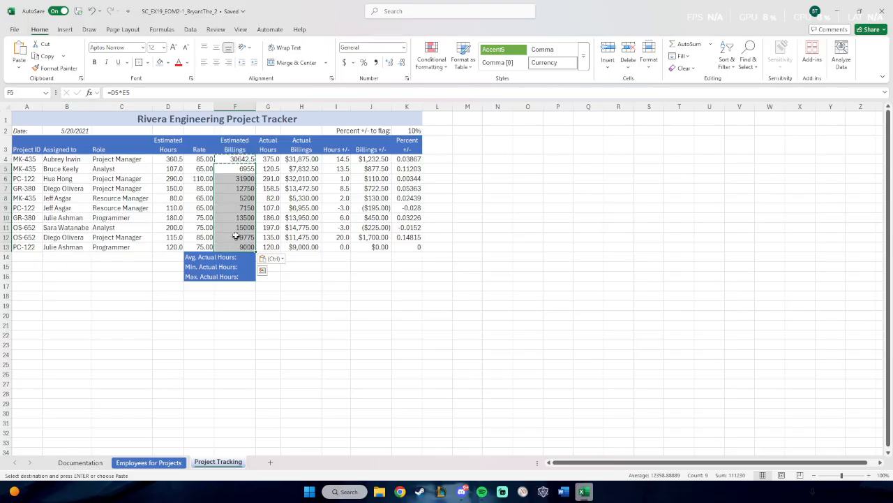
{"action": "left_click", "coordinate": [235, 169]}
{"action": "key", "text": "Down"}
{"action": "key", "text": "Down"}
{"action": "key", "text": "Down"}
{"action": "key", "text": "Down"}
{"action": "key", "text": "Down"}
{"action": "key", "text": "Down"}
{"action": "key", "text": "Down"}
{"action": "key", "text": "Down"}
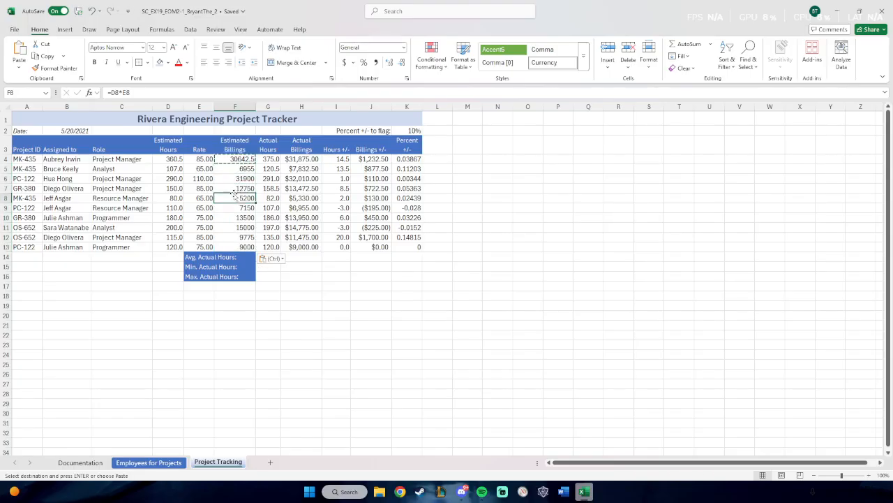
{"action": "key", "text": "Up"}
{"action": "key", "text": "Up"}
{"action": "key", "text": "Up"}
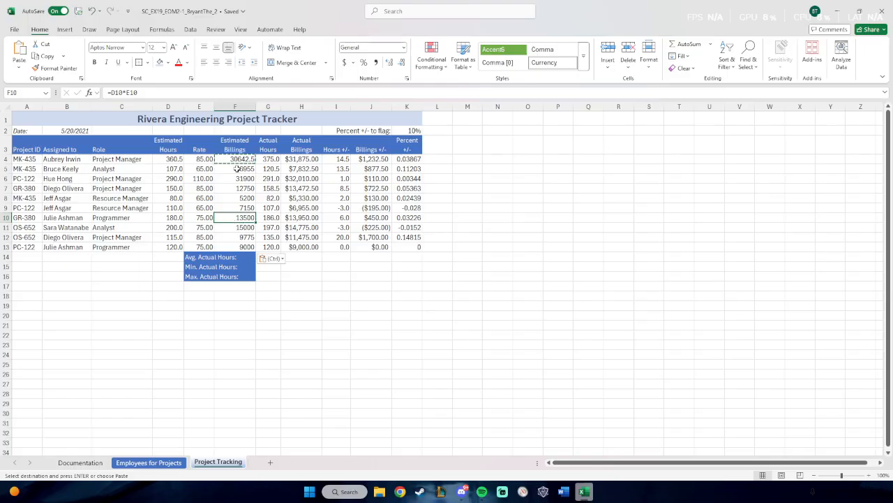
Format the estimated billings in the range F4:F13 with the Currency number format
{"action": "left_click_drag", "start_coordinate": [238, 159], "coordinate": [239, 247]}
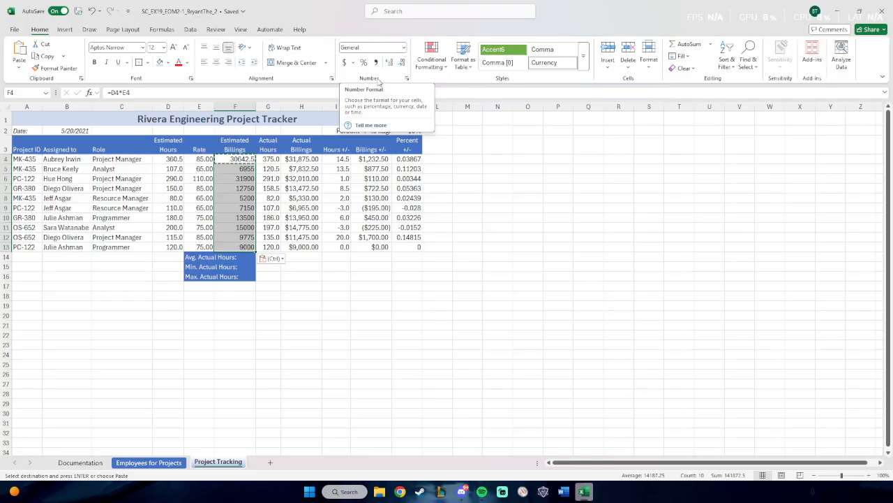
{"action": "left_click", "coordinate": [403, 48]}
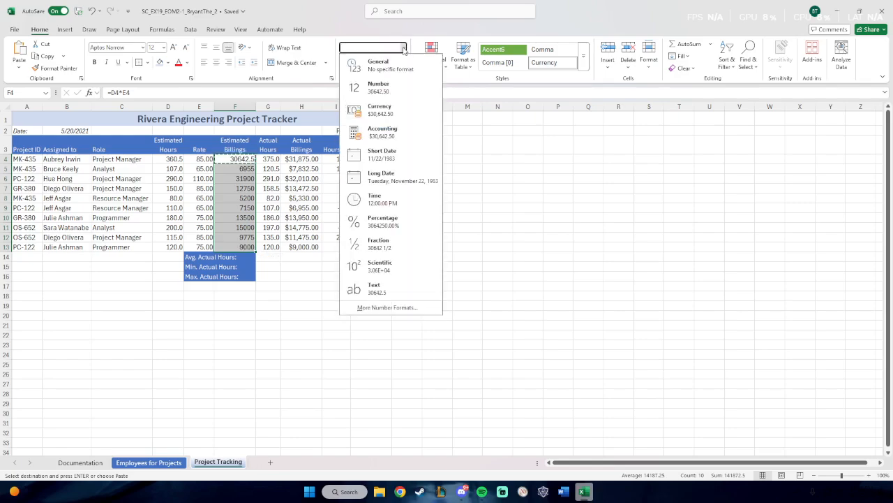
{"action": "left_click", "coordinate": [381, 109]}
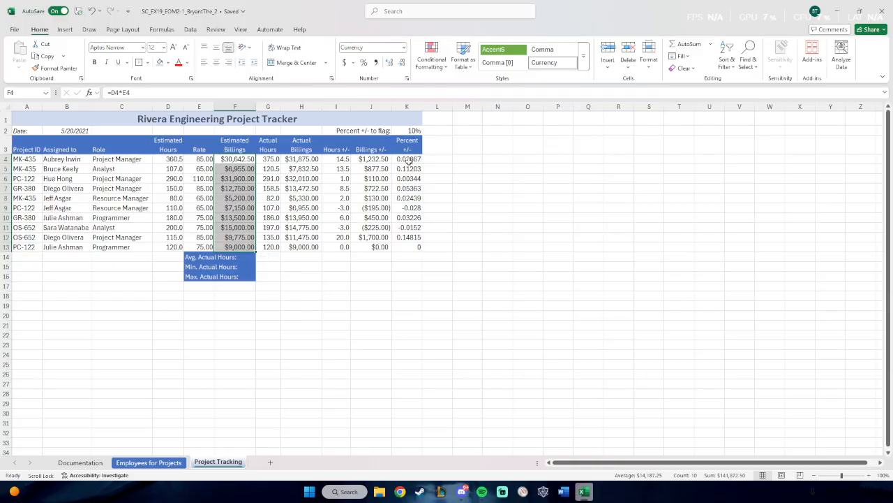
Format the Percent +/- values in the range K4:K13 as Percentage with no decimal places
{"action": "left_click_drag", "start_coordinate": [409, 160], "coordinate": [412, 247]}
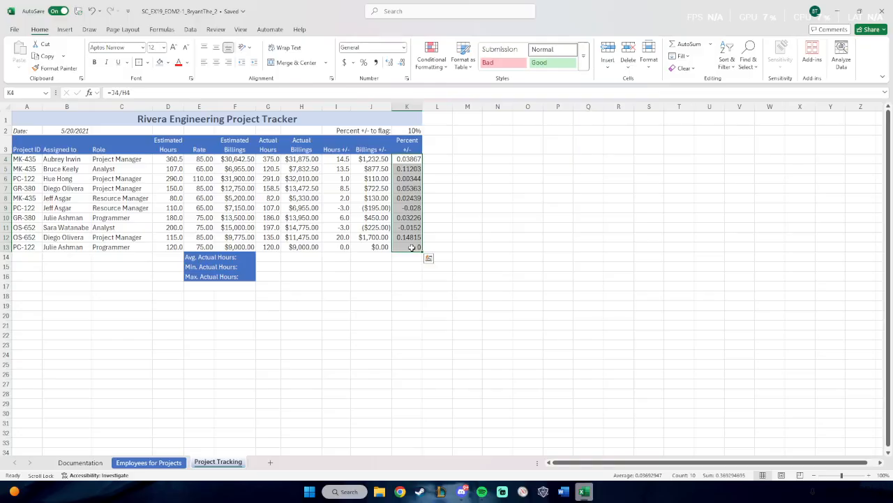
{"action": "left_click", "coordinate": [403, 50]}
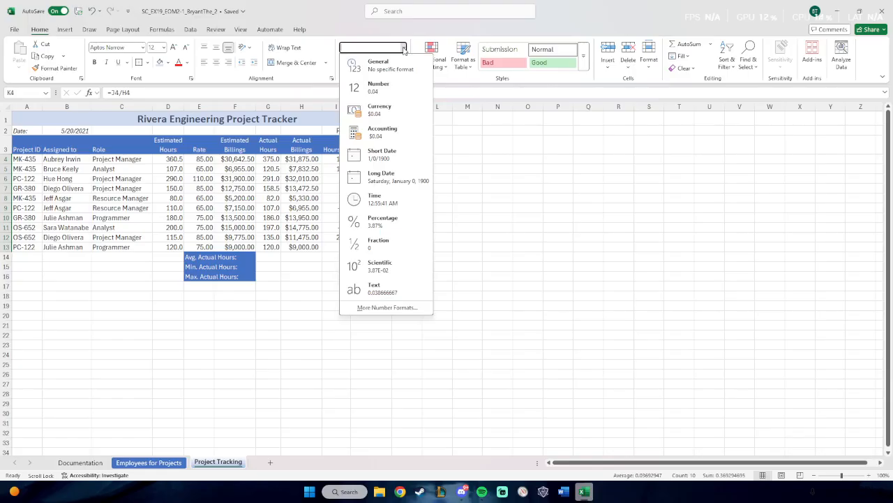
{"action": "left_click", "coordinate": [395, 221]}
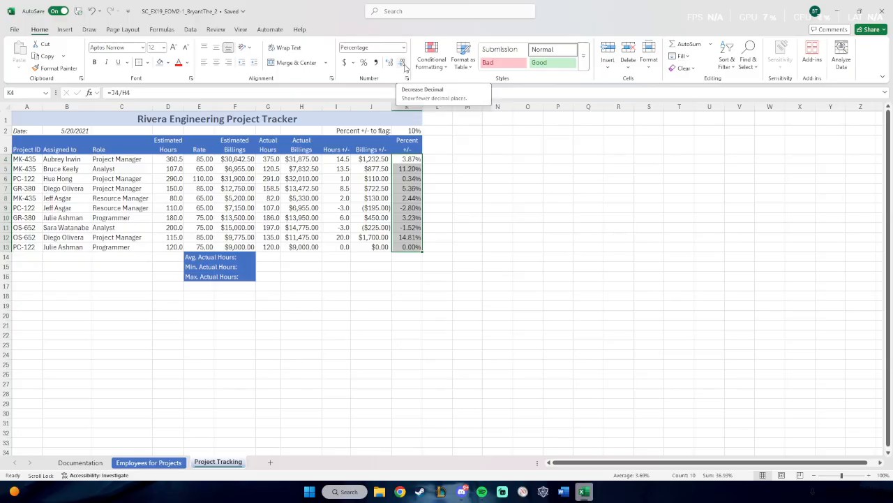
{"action": "left_click", "coordinate": [405, 64]}
{"action": "left_click", "coordinate": [405, 65]}
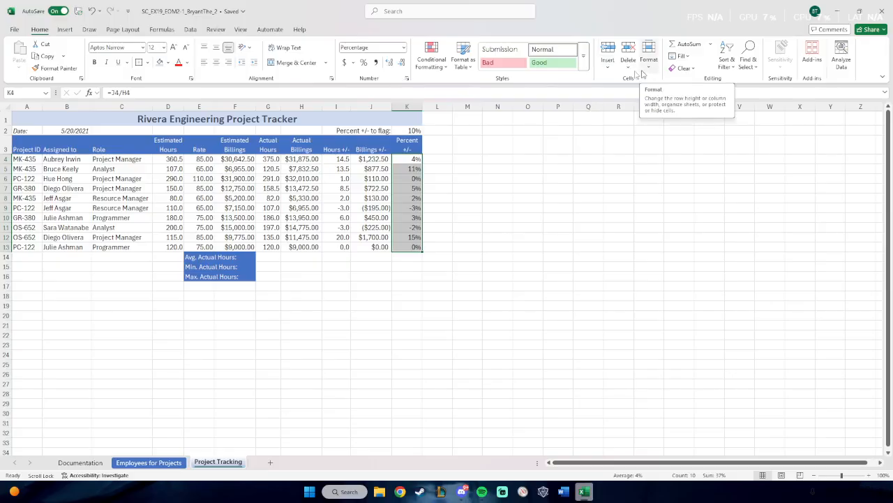
Add a Greater Than conditional formatting rule to K4:K13 for values above 10%, using Light Red Fill with Dark Red Text
{"action": "left_click", "coordinate": [442, 72]}
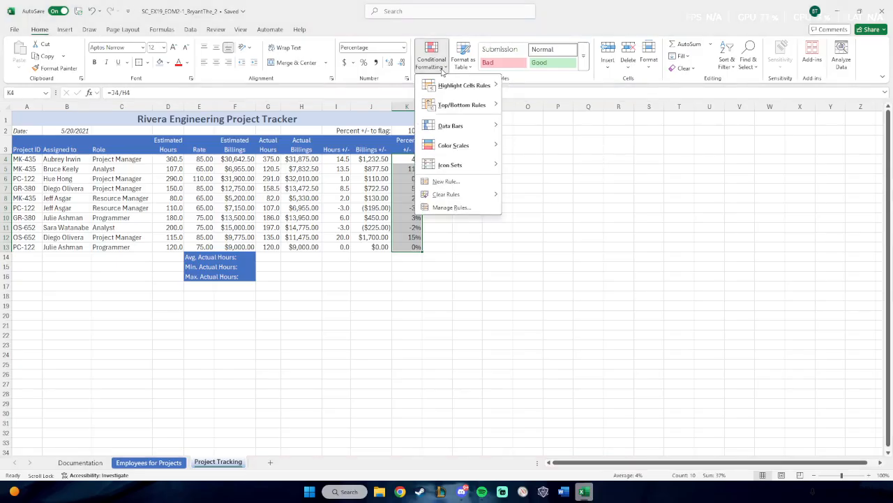
{"action": "mouse_move", "coordinate": [477, 92]}
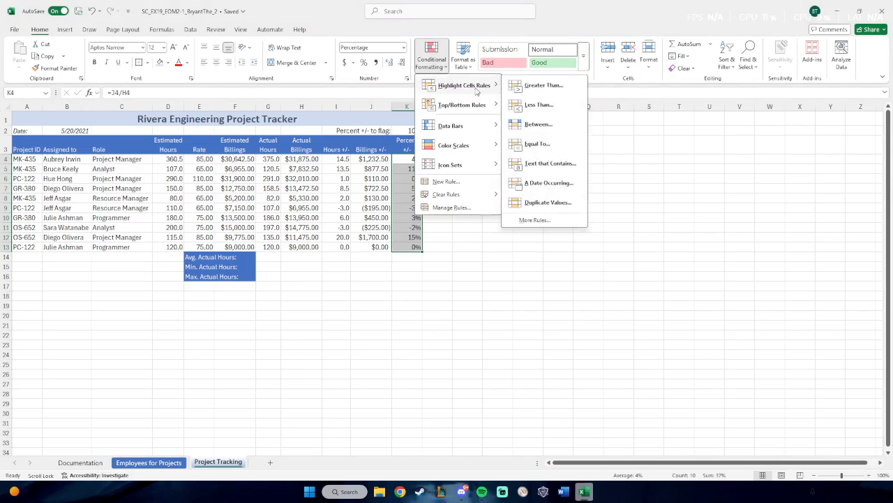
{"action": "left_click", "coordinate": [531, 92]}
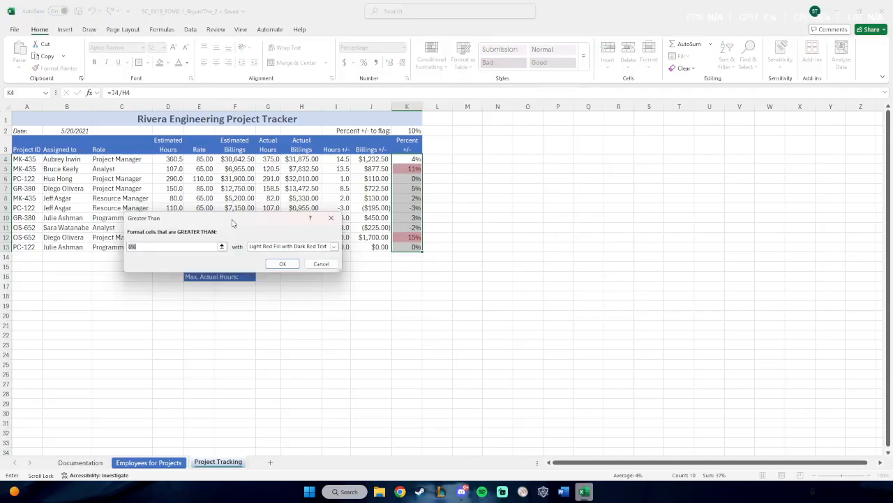
{"action": "type", "text": "10"}
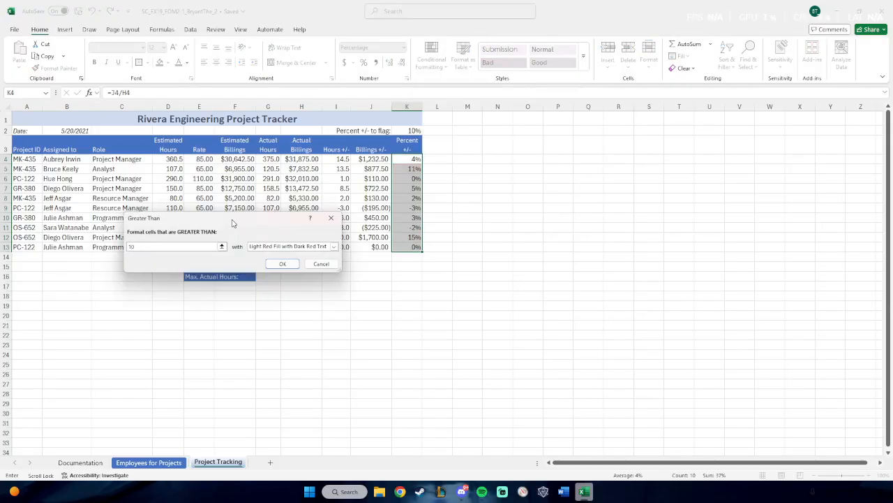
{"action": "type", "text": "%"}
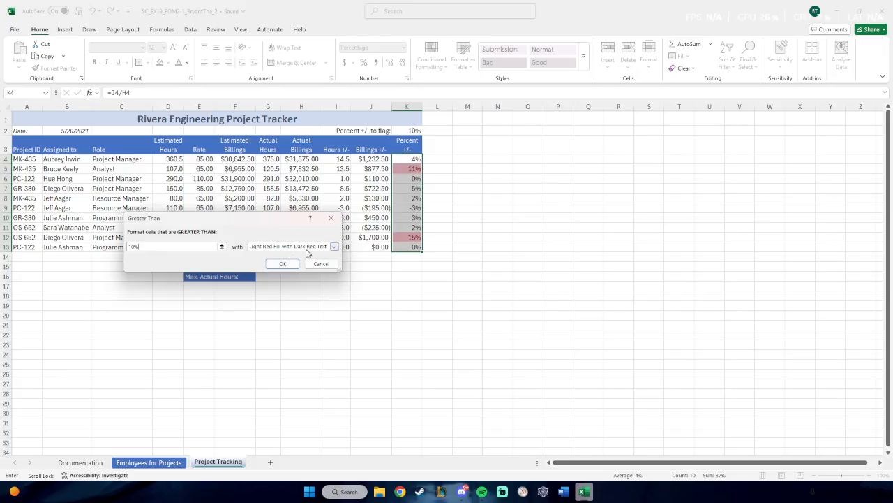
{"action": "left_click", "coordinate": [281, 265]}
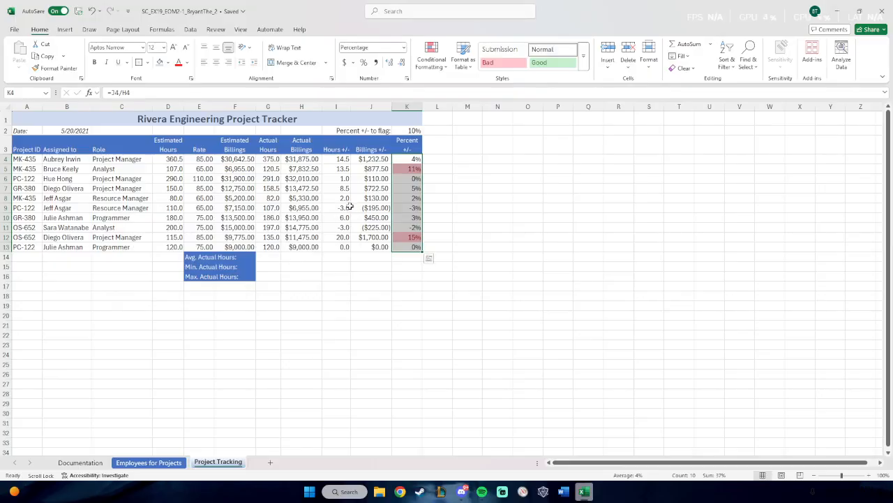
Apply gradient-fill Blue Data Bars to the actual billings in the range H4:H13
{"action": "left_click_drag", "start_coordinate": [305, 159], "coordinate": [304, 247]}
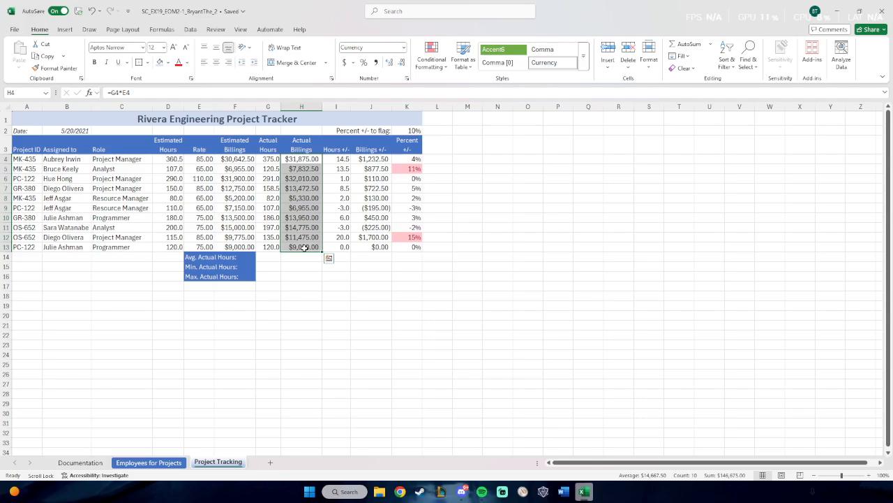
{"action": "left_click", "coordinate": [431, 58]}
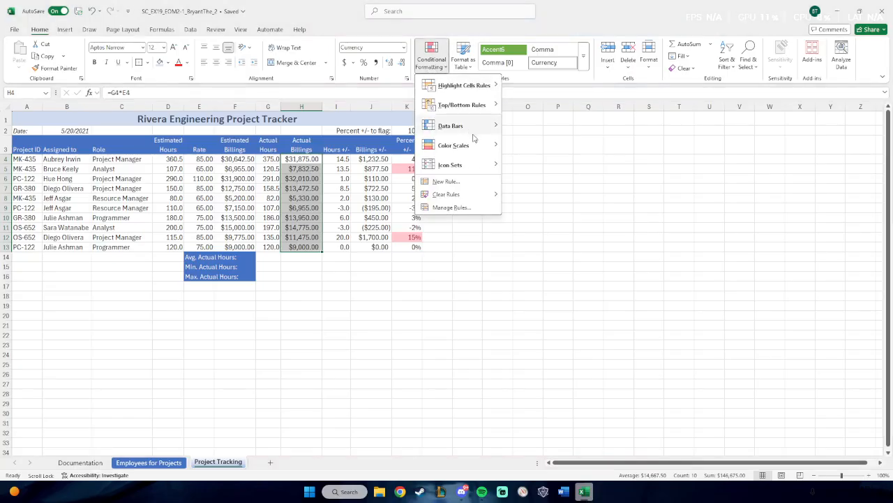
{"action": "mouse_move", "coordinate": [478, 133]}
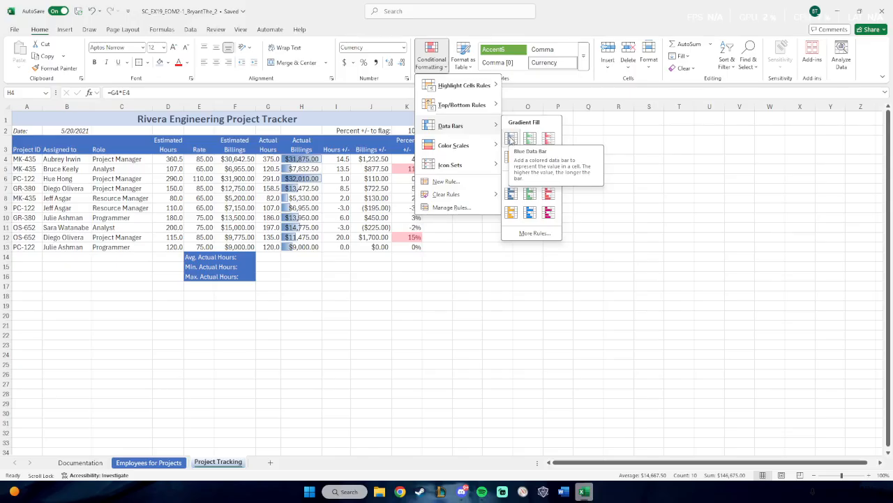
{"action": "left_click", "coordinate": [511, 138]}
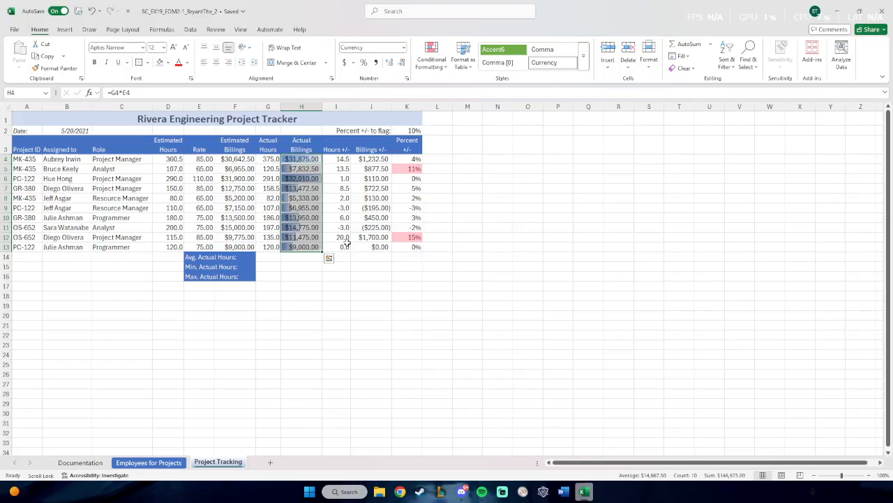
{"action": "left_click", "coordinate": [297, 256]}
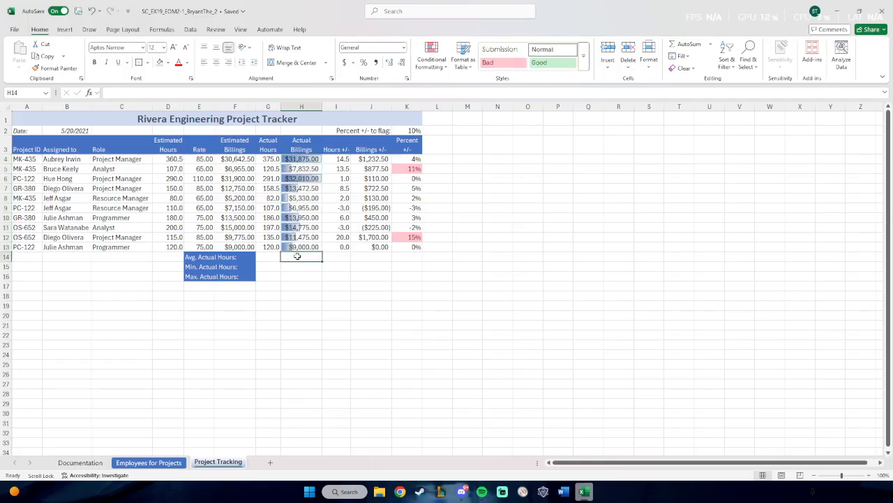
Insert the AVERAGE function in cell G14 for the average actual hours, with G19+G4:G13 as its Number1 argument
{"action": "left_click", "coordinate": [260, 257]}
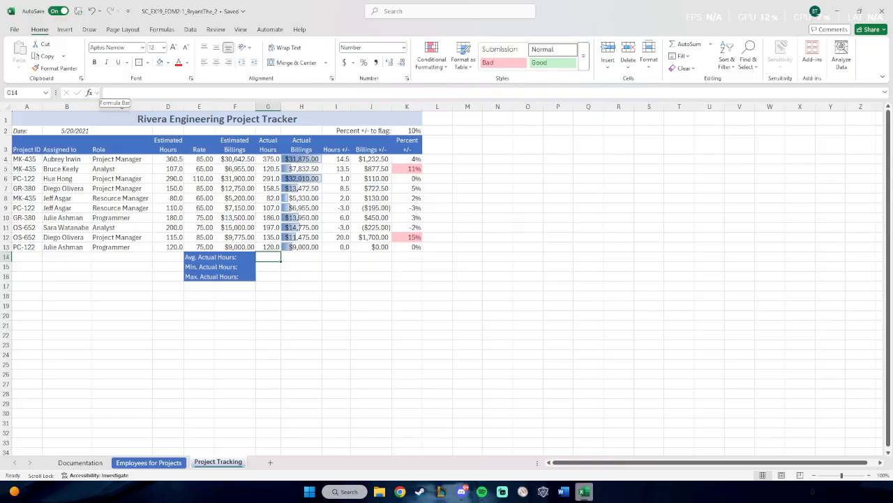
{"action": "left_click", "coordinate": [89, 93]}
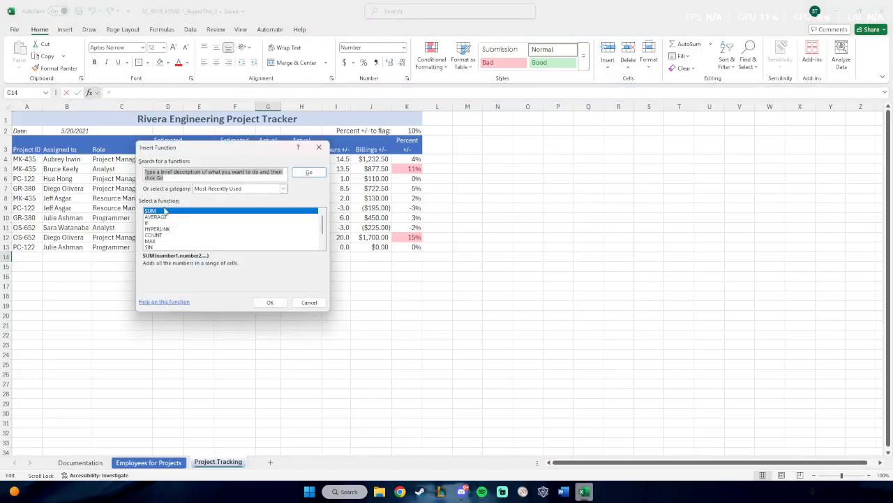
{"action": "left_click", "coordinate": [155, 217]}
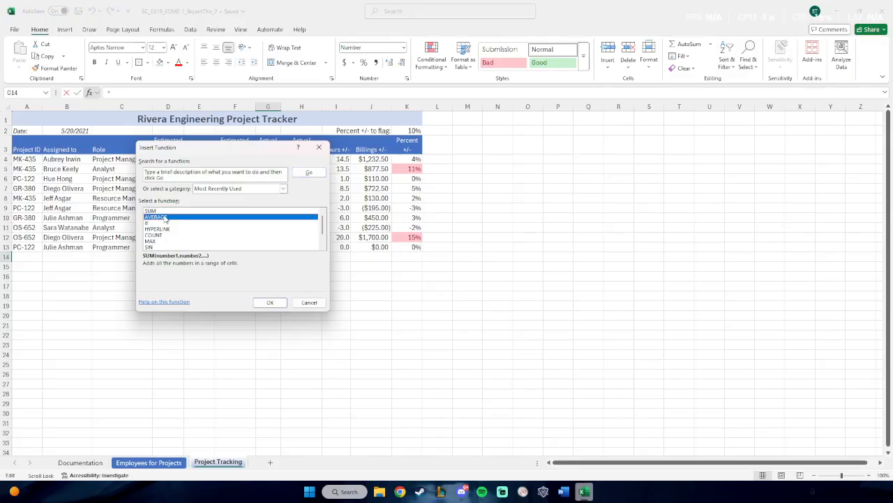
{"action": "left_click", "coordinate": [270, 302]}
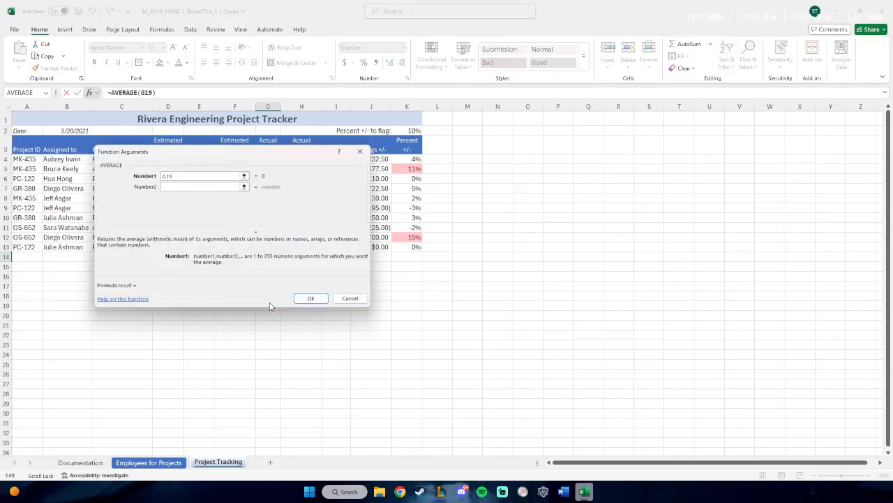
{"action": "left_click_drag", "start_coordinate": [254, 151], "coordinate": [627, 142]}
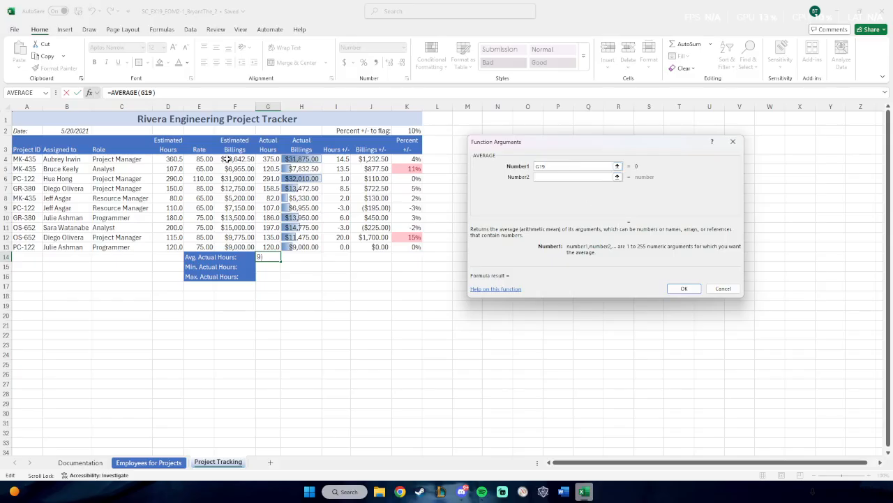
{"action": "left_click_drag", "start_coordinate": [268, 159], "coordinate": [276, 248]}
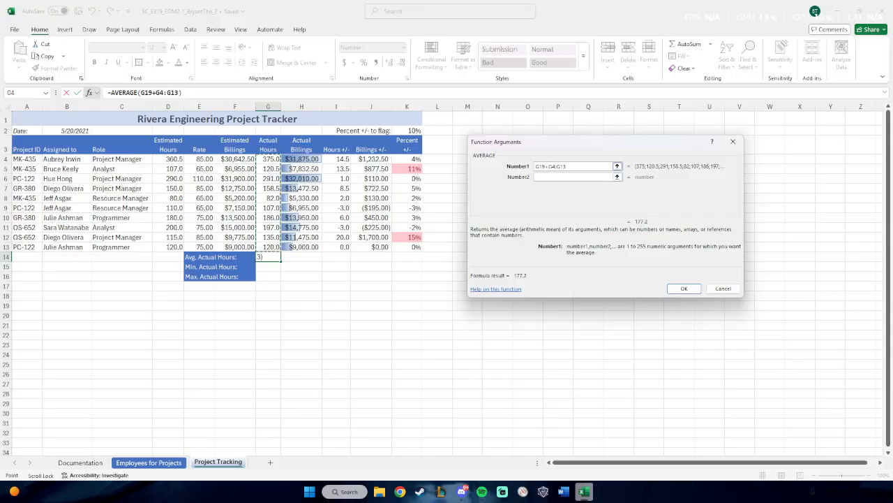
{"action": "left_click", "coordinate": [685, 289]}
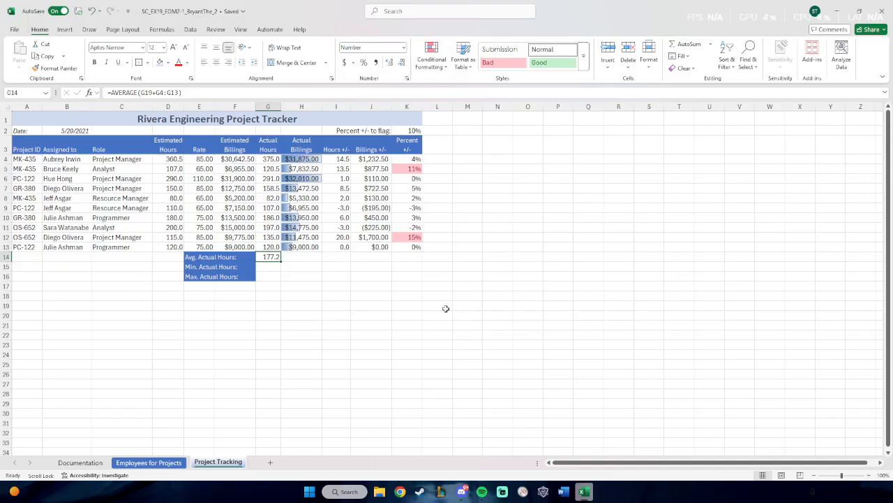
{"action": "left_click", "coordinate": [275, 267]}
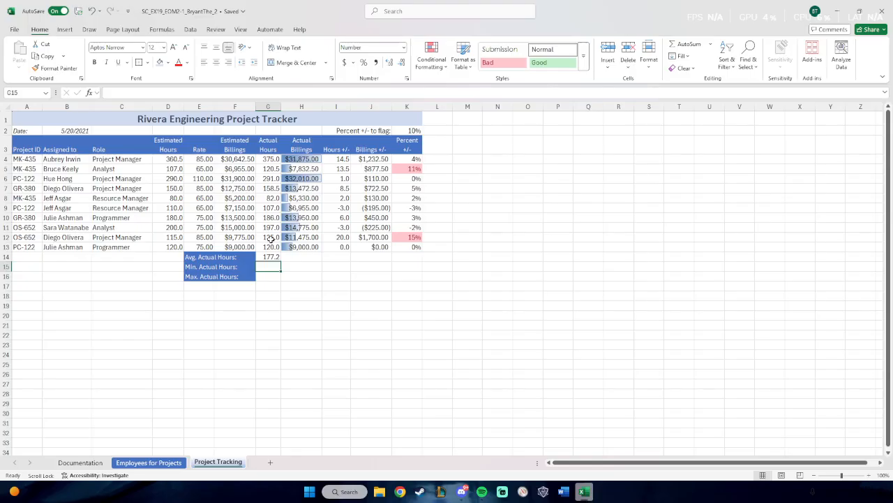
{"action": "left_click", "coordinate": [93, 94]}
{"action": "scroll", "coordinate": [539, 237], "scroll_direction": "down", "scroll_amount": 1}
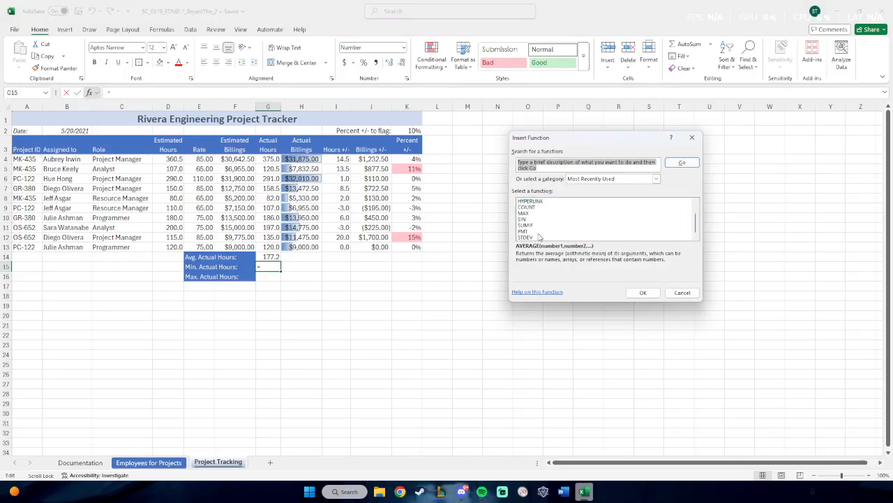
{"action": "scroll", "coordinate": [542, 236], "scroll_direction": "up", "scroll_amount": 1}
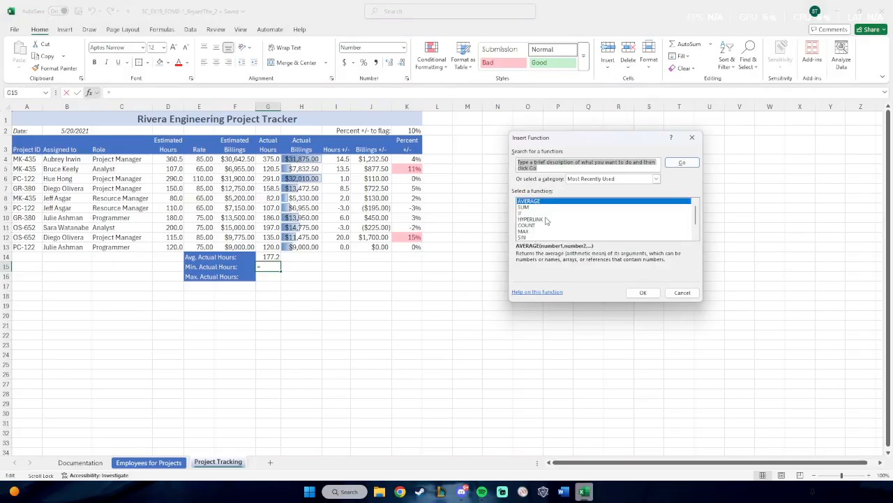
{"action": "scroll", "coordinate": [547, 221], "scroll_direction": "down", "scroll_amount": 1}
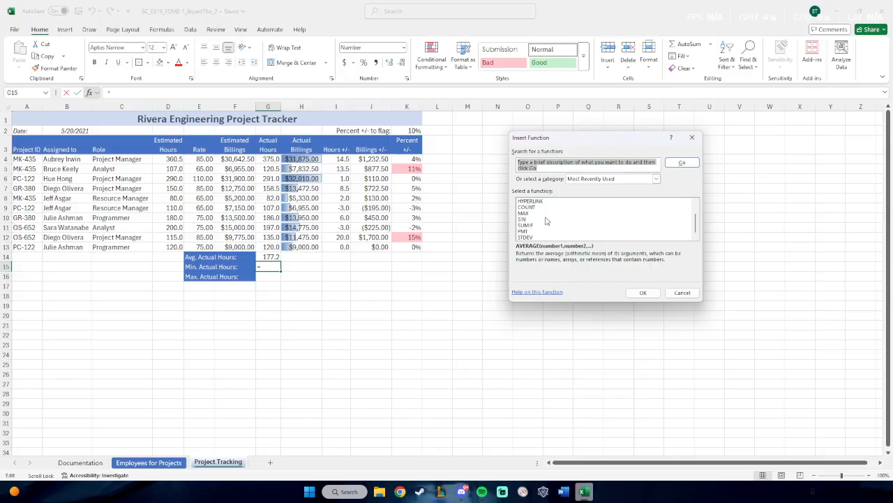
{"action": "scroll", "coordinate": [591, 227], "scroll_direction": "up", "scroll_amount": 1}
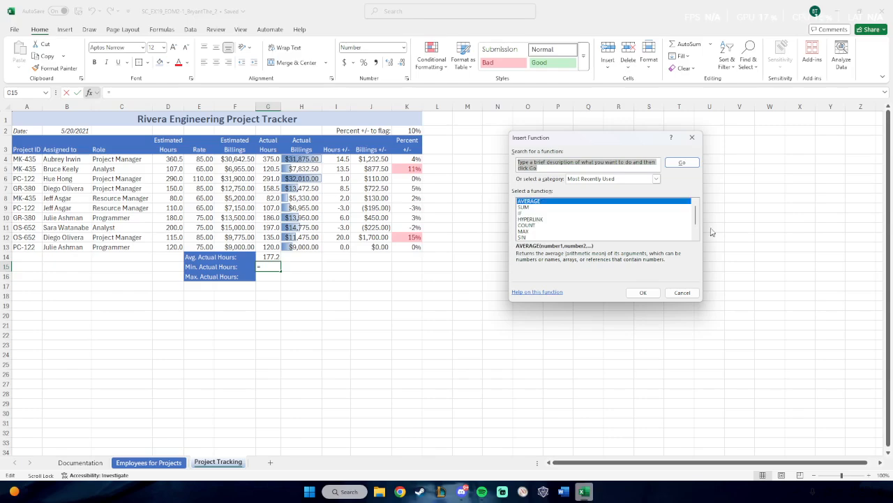
{"action": "scroll", "coordinate": [696, 218], "scroll_direction": "down", "scroll_amount": 1}
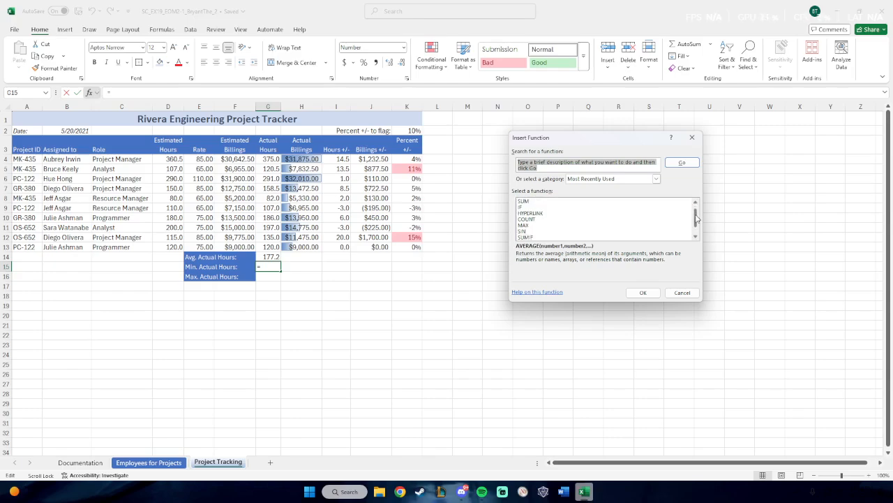
{"action": "scroll", "coordinate": [696, 218], "scroll_direction": "down", "scroll_amount": 2}
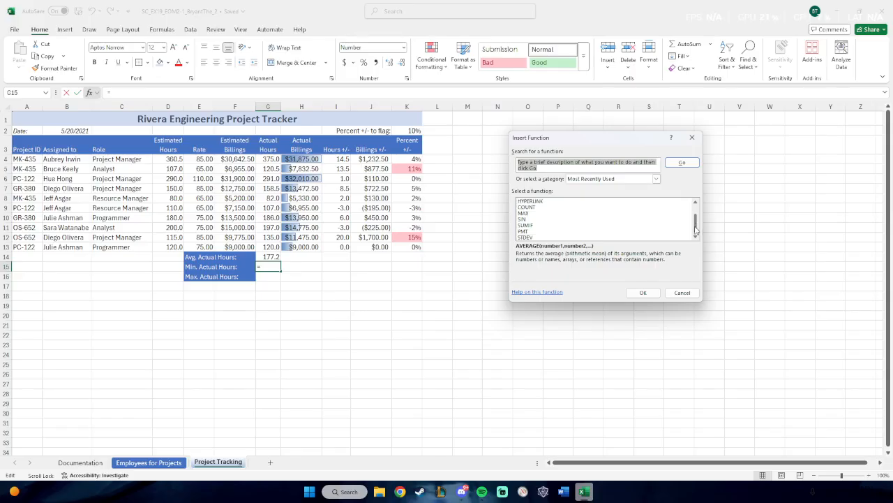
{"action": "scroll", "coordinate": [696, 234], "scroll_direction": "up", "scroll_amount": 3}
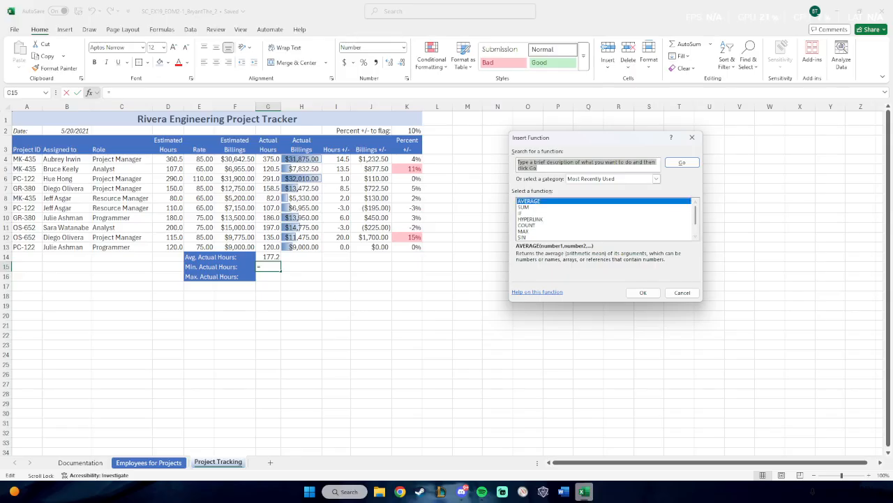
Search Google in Chrome for instruction 13 about using the MIN function in cell G15, then return to the workbook
{"action": "key", "text": "alt+Tab"}
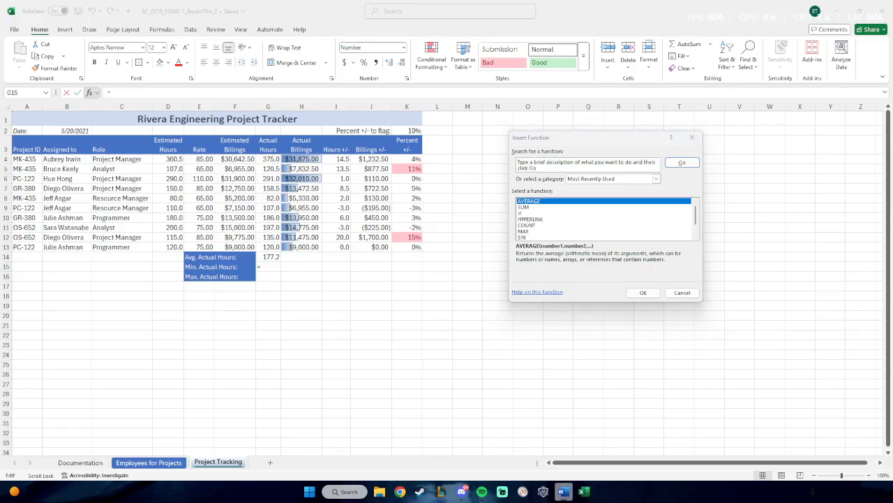
{"action": "left_click", "coordinate": [400, 491]}
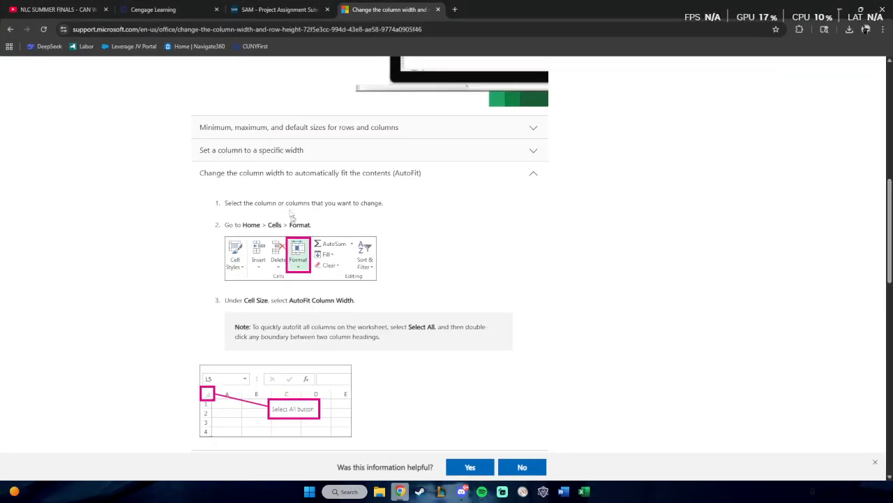
{"action": "left_click", "coordinate": [249, 29]}
{"action": "type", "text": "13.\tIn cell G15, insert a formula using the MIN function that calculates the minimum amount of actual hours worked (range G4:G13)."}
{"action": "key", "text": "Return"}
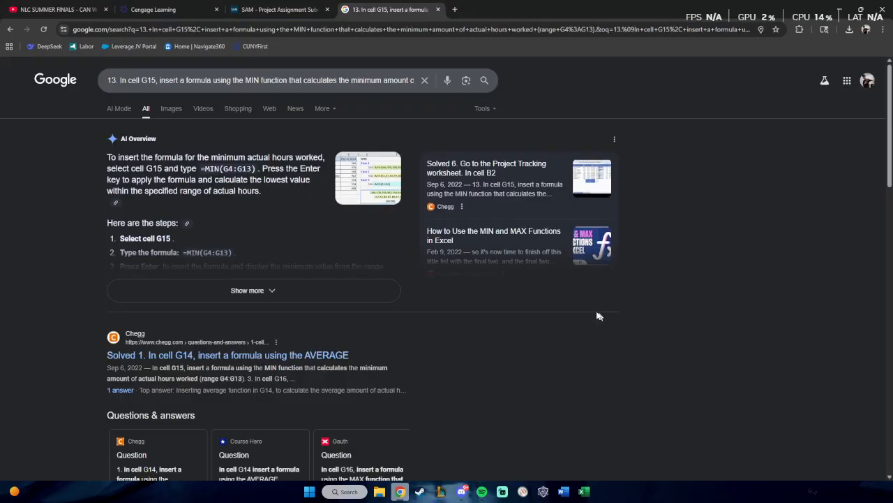
{"action": "left_click_drag", "start_coordinate": [256, 168], "coordinate": [200, 172]}
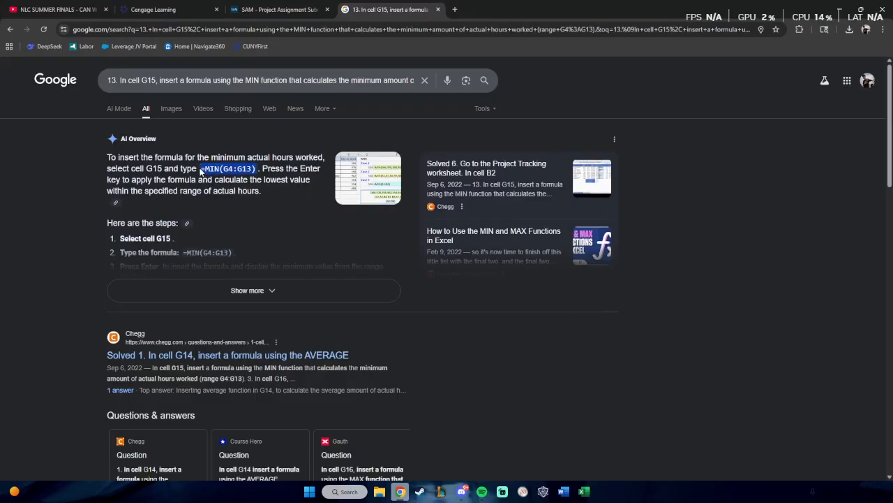
{"action": "left_click", "coordinate": [712, 275]}
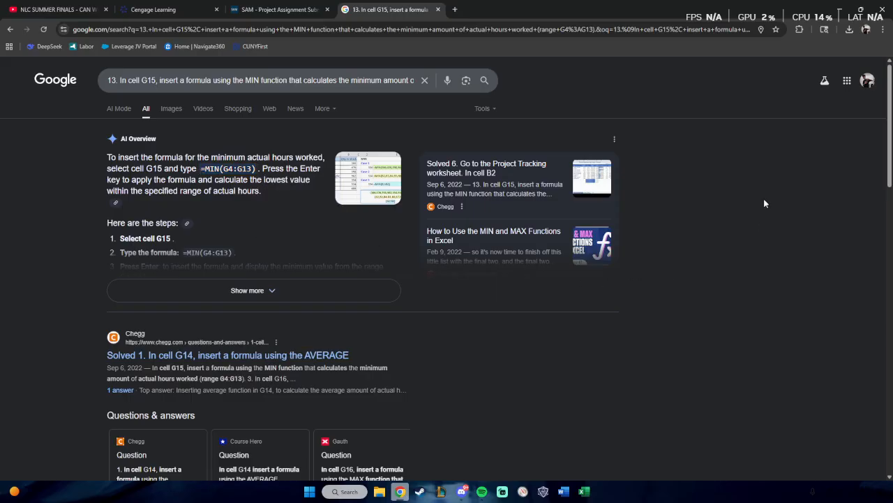
{"action": "left_click", "coordinate": [841, 9]}
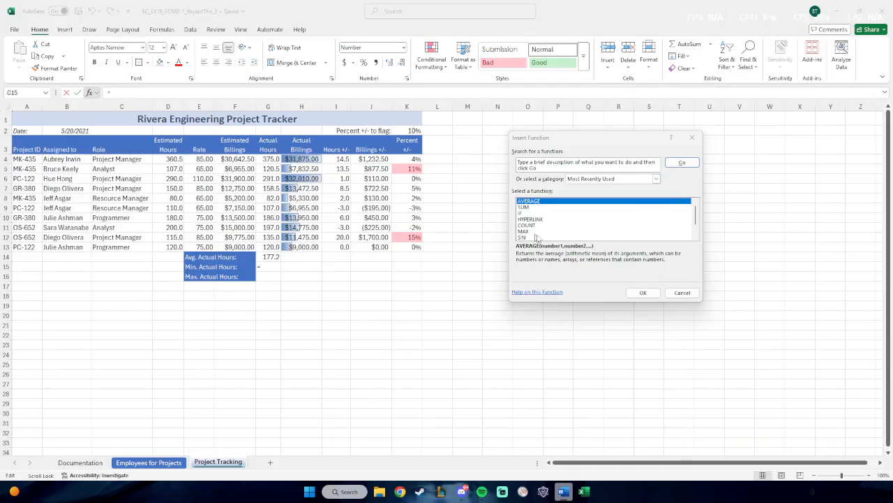
Close the Insert Function dialog and enter the formula =MIN(G4:G13) in cell G15 for the minimum actual hours
{"action": "left_click", "coordinate": [682, 292]}
{"action": "left_click", "coordinate": [196, 93]}
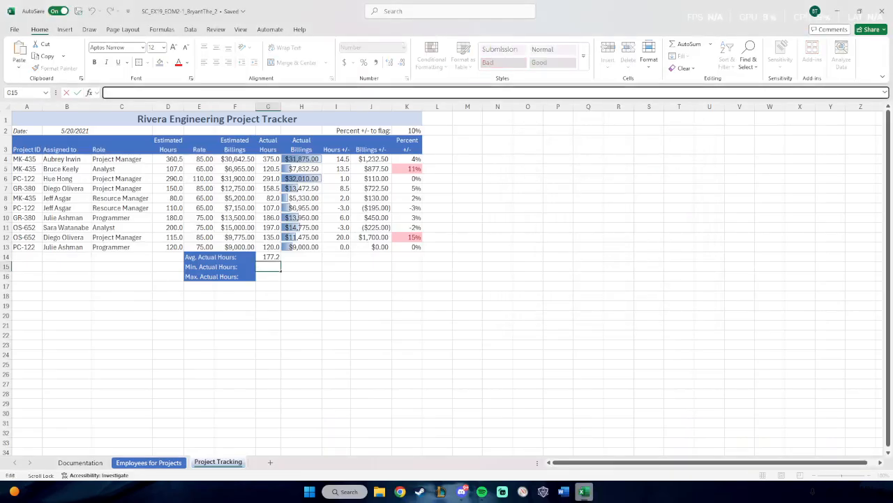
{"action": "type", "text": "=MIN(G4:G13)"}
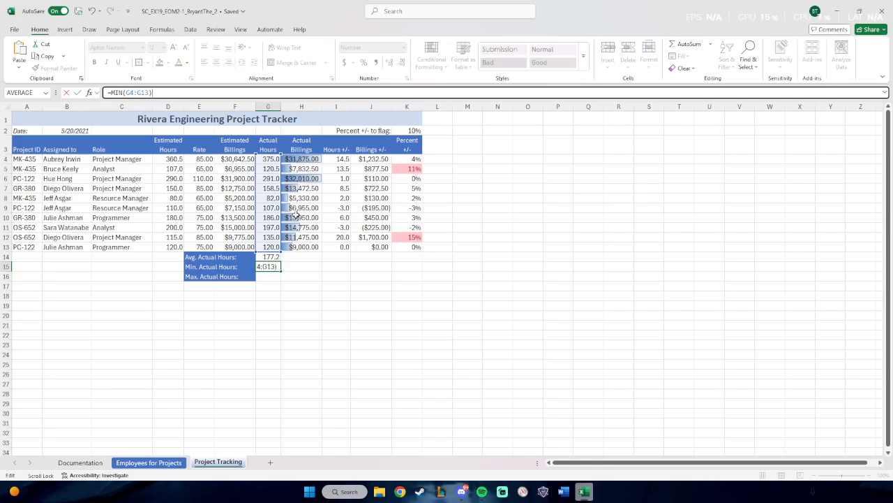
{"action": "key", "text": "Return"}
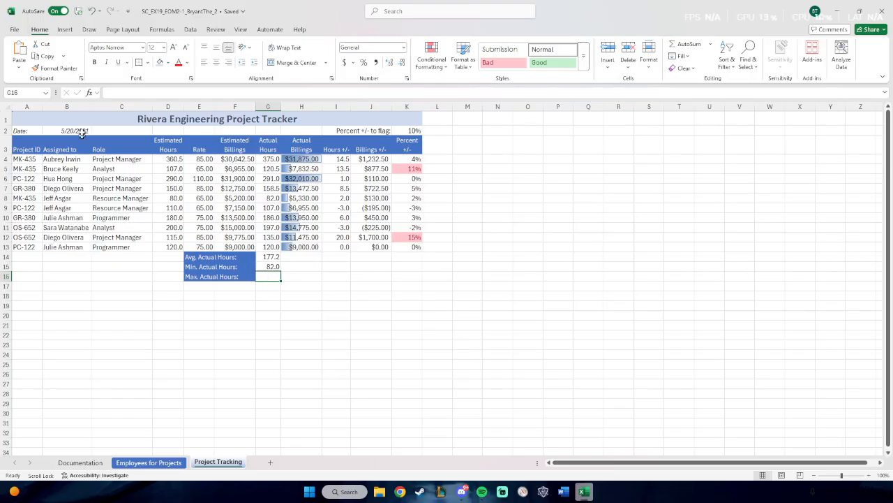
Insert the MAX function in cell G16 for the maximum actual hours, with G4:G13 as its Number1 argument
{"action": "left_click", "coordinate": [89, 92]}
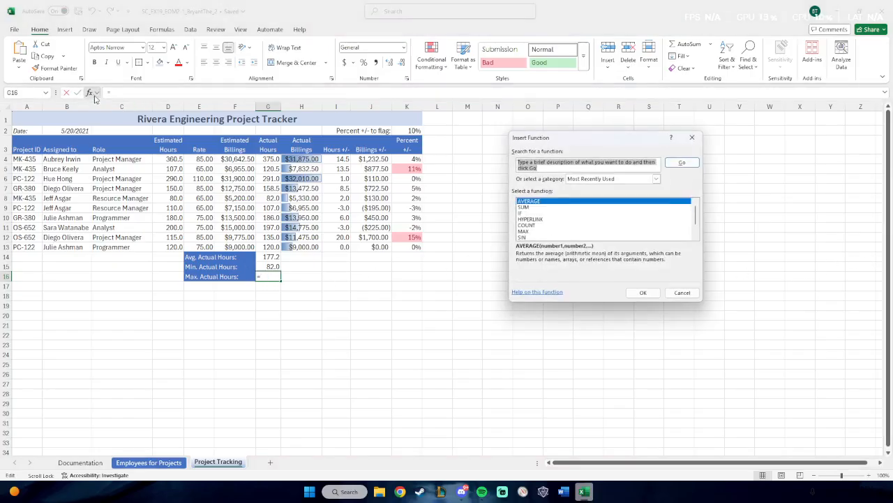
{"action": "left_click", "coordinate": [536, 231]}
{"action": "left_click", "coordinate": [643, 292]}
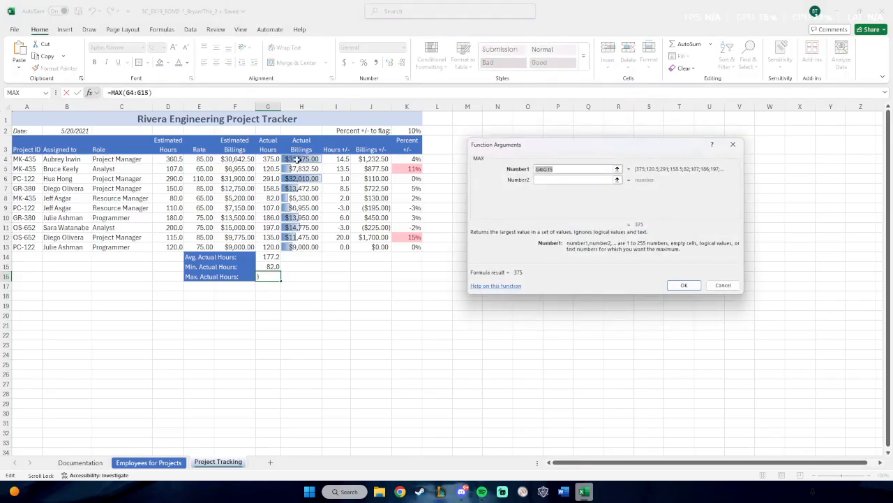
{"action": "left_click_drag", "start_coordinate": [272, 159], "coordinate": [279, 248]}
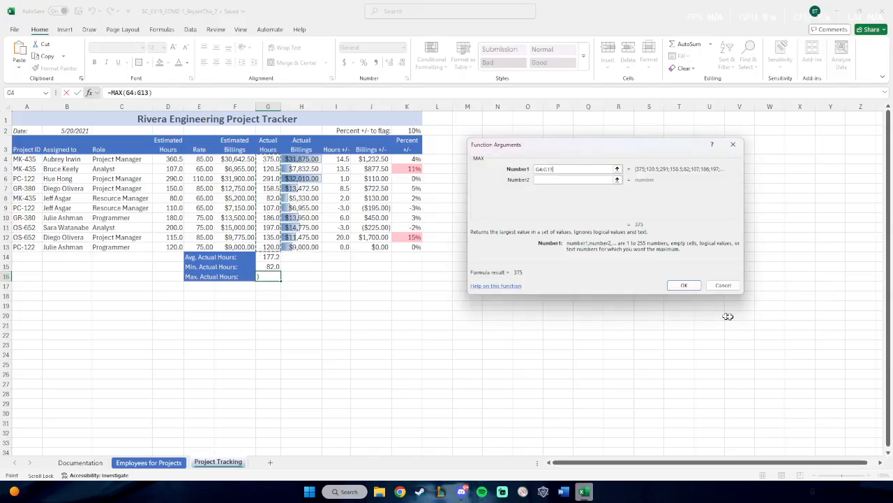
{"action": "left_click", "coordinate": [684, 285]}
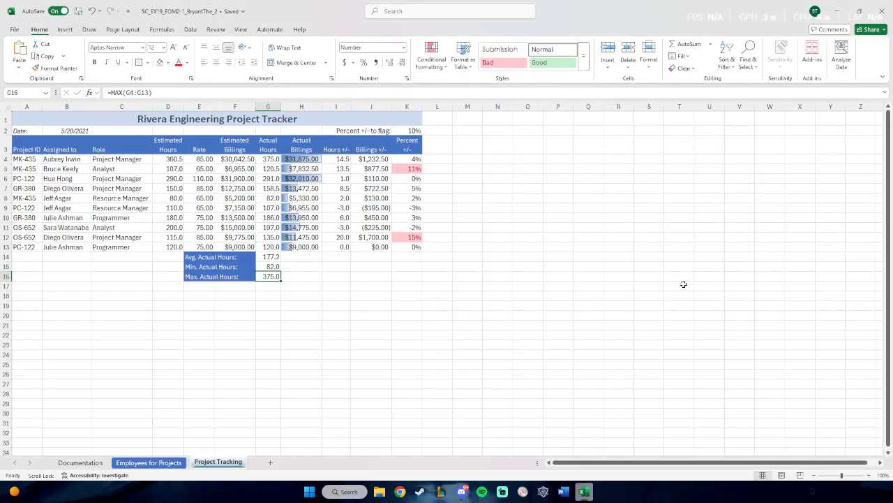
Check the Project Tracking worksheet against the instructions in Word and save the workbook
{"action": "key", "text": "alt+Tab"}
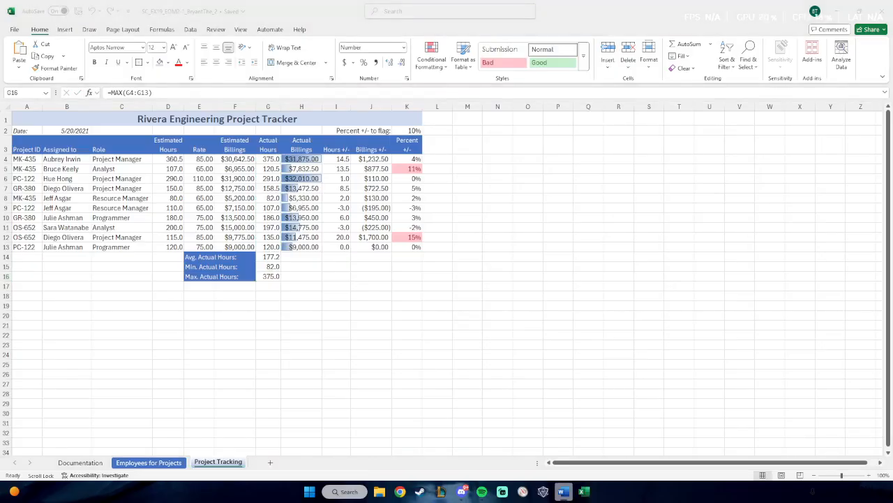
{"action": "left_click", "coordinate": [272, 277]}
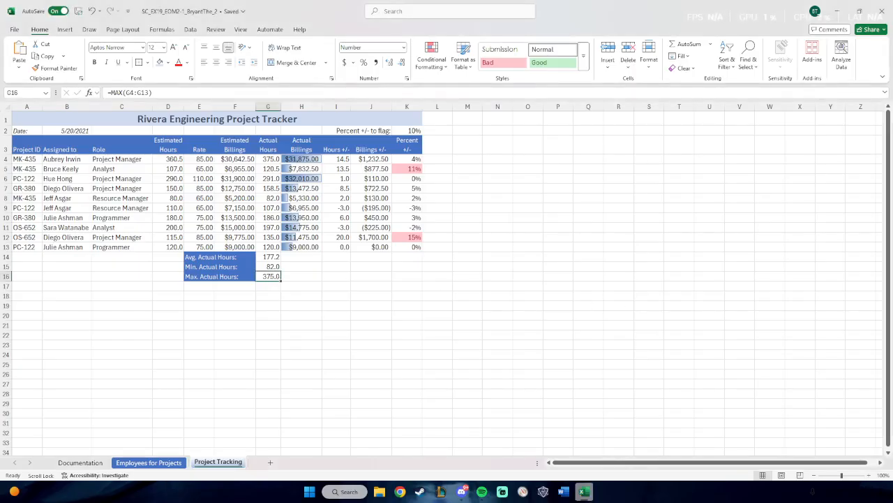
{"action": "key", "text": "alt+Tab"}
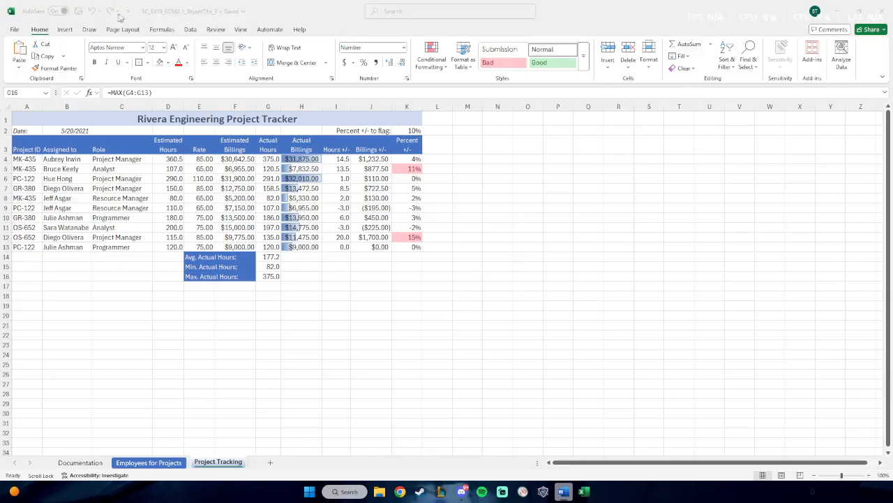
{"action": "left_click", "coordinate": [311, 18]}
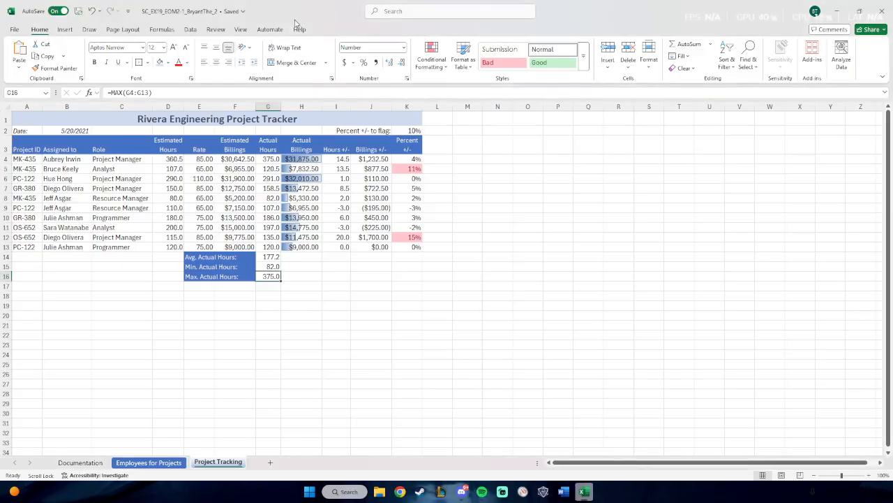
{"action": "left_click", "coordinate": [82, 16]}
Switch to Chrome and show the SAM project submission page for Mandatory project 2
{"action": "left_click", "coordinate": [380, 492]}
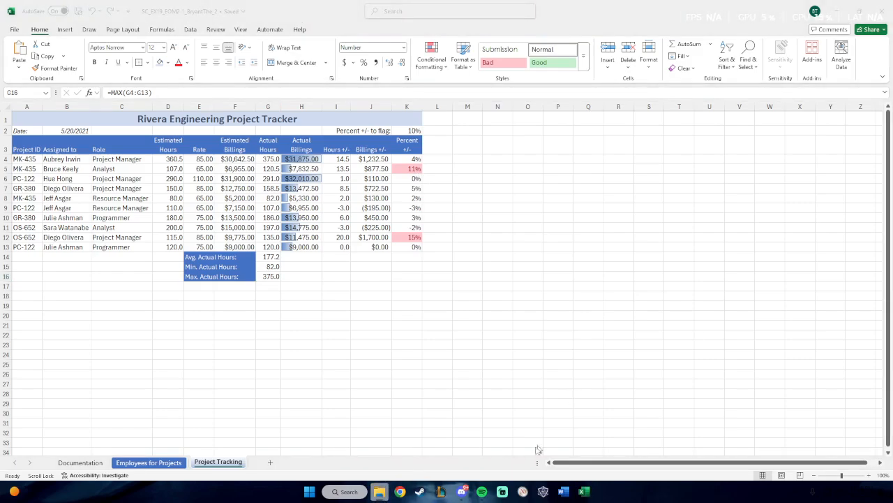
{"action": "left_click", "coordinate": [400, 492]}
{"action": "left_click", "coordinate": [149, 9]}
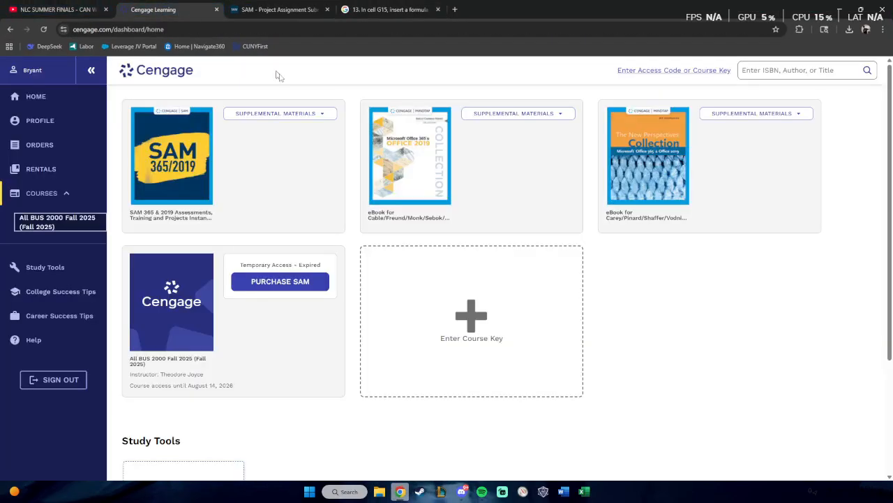
{"action": "left_click", "coordinate": [272, 10]}
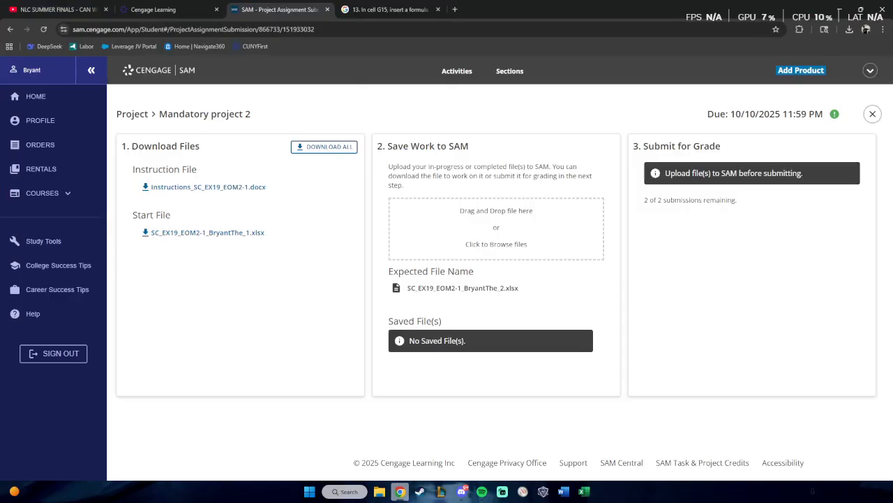
Try to add the completed SC_EX19_EOM2-1 workbook from File Explorer to the Save Work to SAM upload area
{"action": "left_click", "coordinate": [380, 492]}
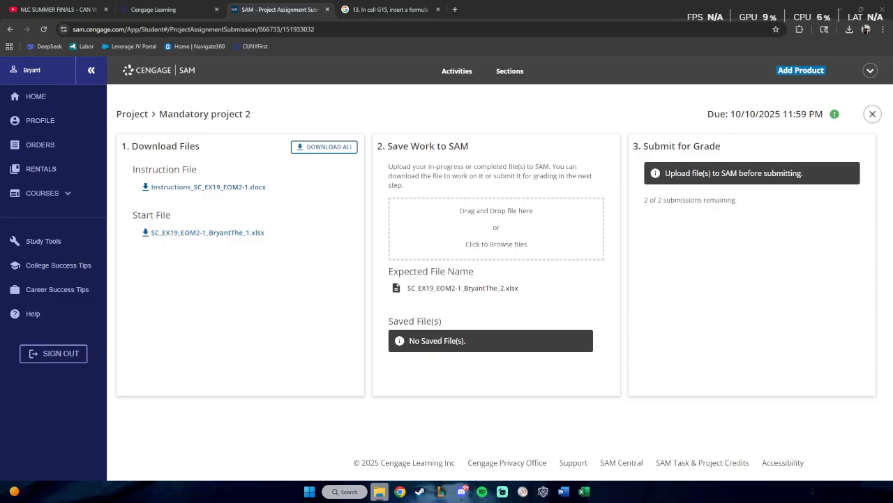
{"action": "left_click_drag", "start_coordinate": [635, 243], "coordinate": [566, 244]}
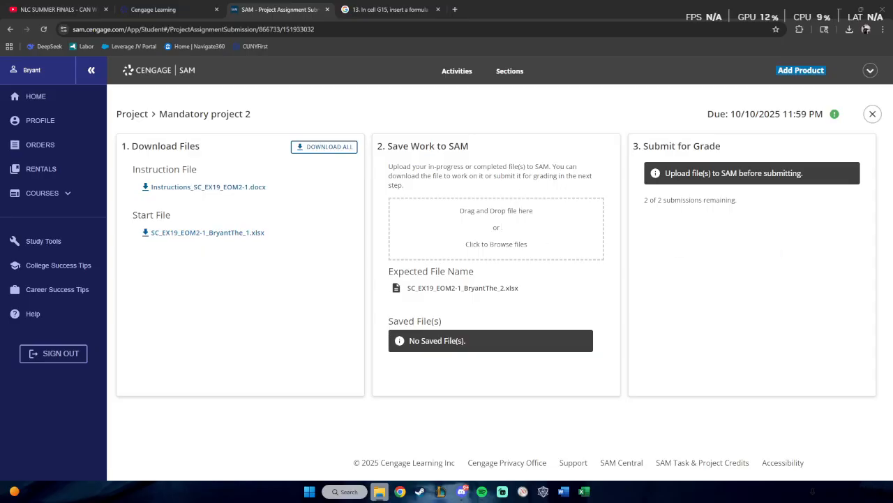
{"action": "left_click_drag", "start_coordinate": [501, 249], "coordinate": [490, 243]}
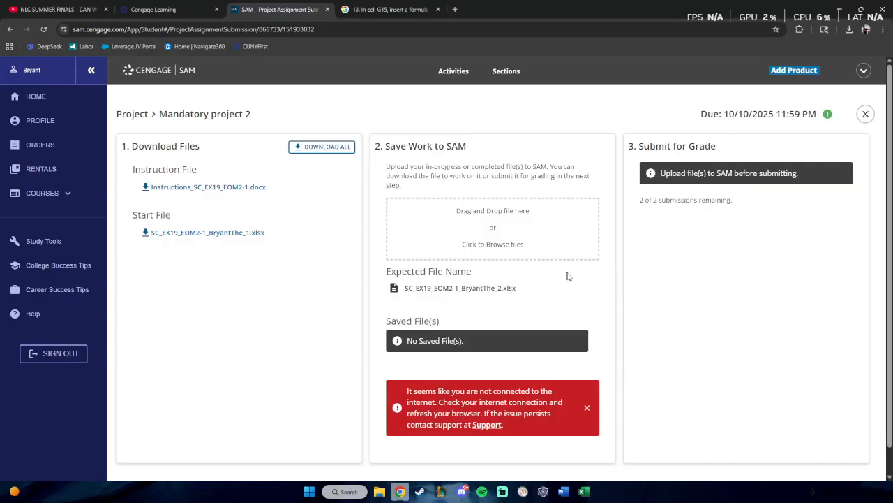
Try to upload the completed SC_EX19_EOM2-1 workbook from the OneDrive - CUNY folder to the Save Work to SAM area
{"action": "left_click", "coordinate": [502, 221]}
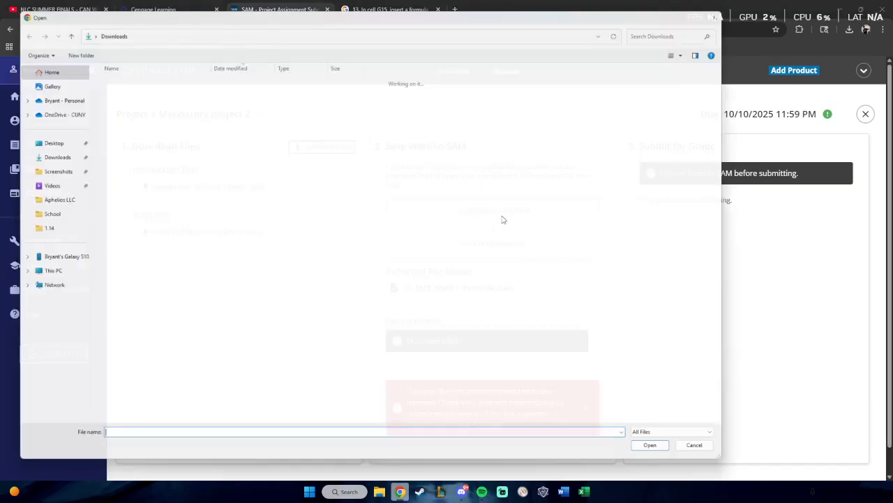
{"action": "left_click", "coordinate": [49, 109]}
{"action": "left_click", "coordinate": [155, 120]}
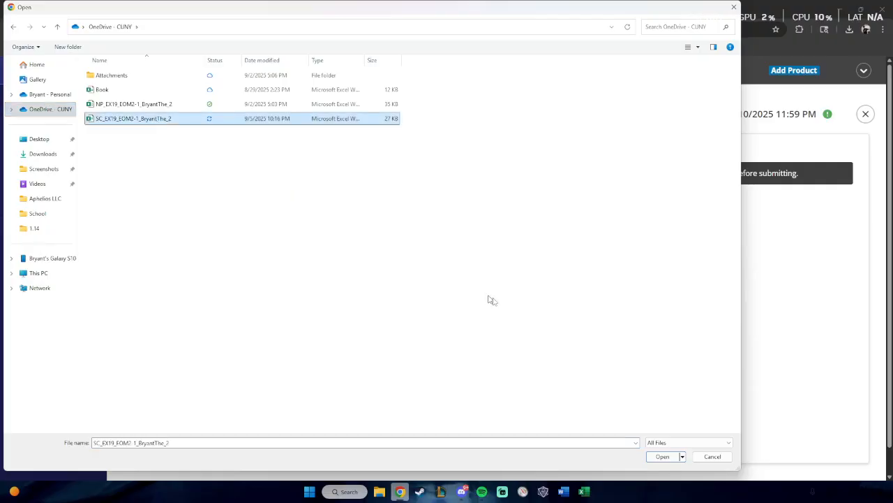
{"action": "left_click", "coordinate": [667, 458]}
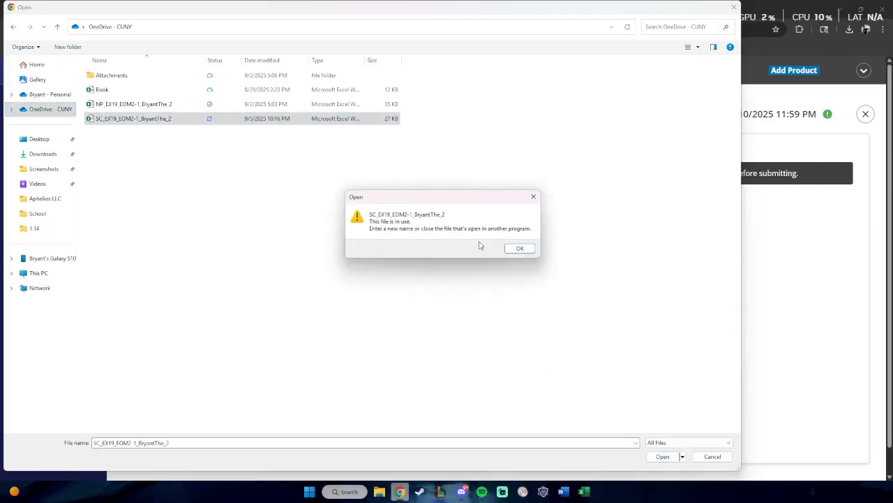
{"action": "left_click", "coordinate": [523, 248]}
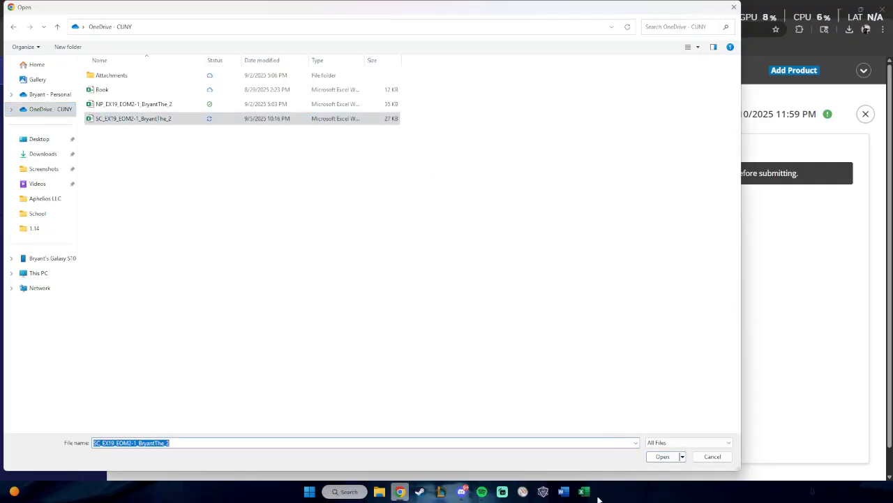
Switch to Excel, save the SC_EX19_EOM2-1 workbook and close it
{"action": "left_click", "coordinate": [586, 492]}
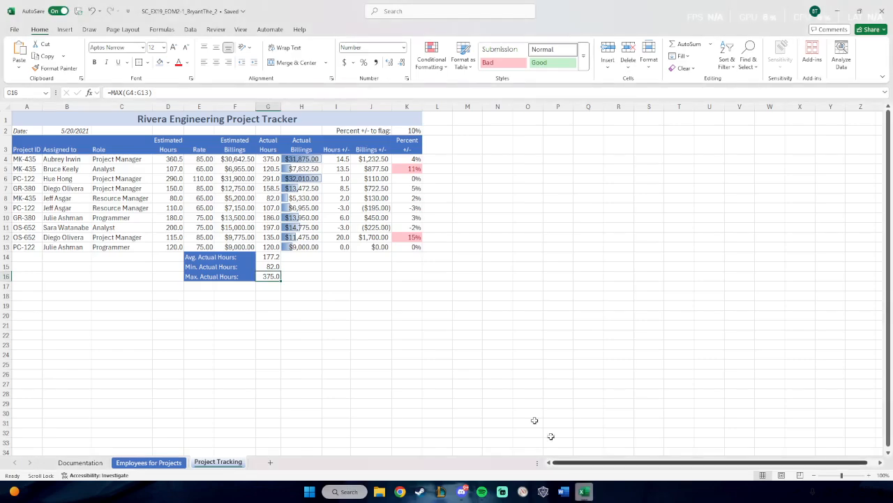
{"action": "left_click", "coordinate": [79, 11]}
{"action": "left_click", "coordinate": [878, 10]}
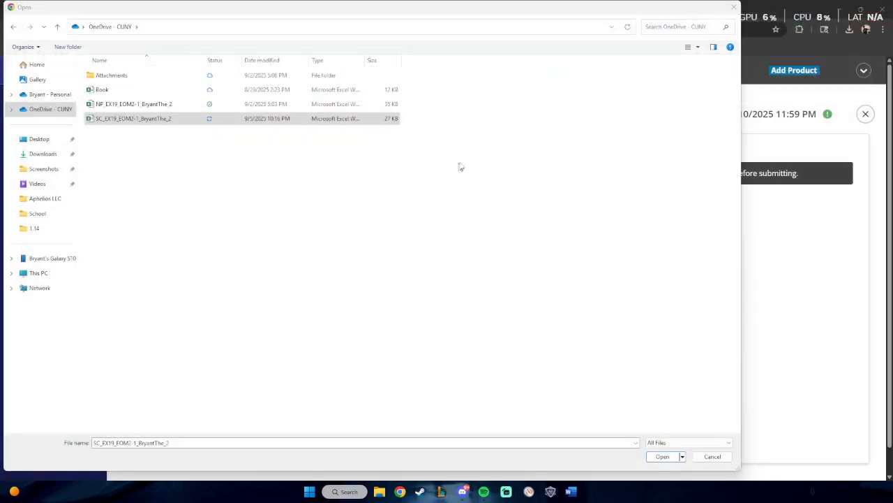
Upload the SC_EX19_EOM2-1 workbook from OneDrive - CUNY to SAM and submit it for grading
{"action": "left_click", "coordinate": [238, 123]}
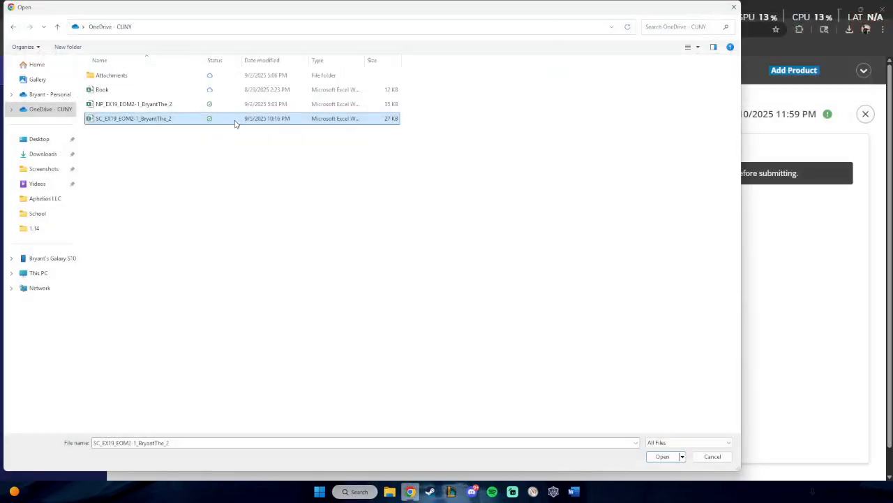
{"action": "left_click", "coordinate": [662, 457]}
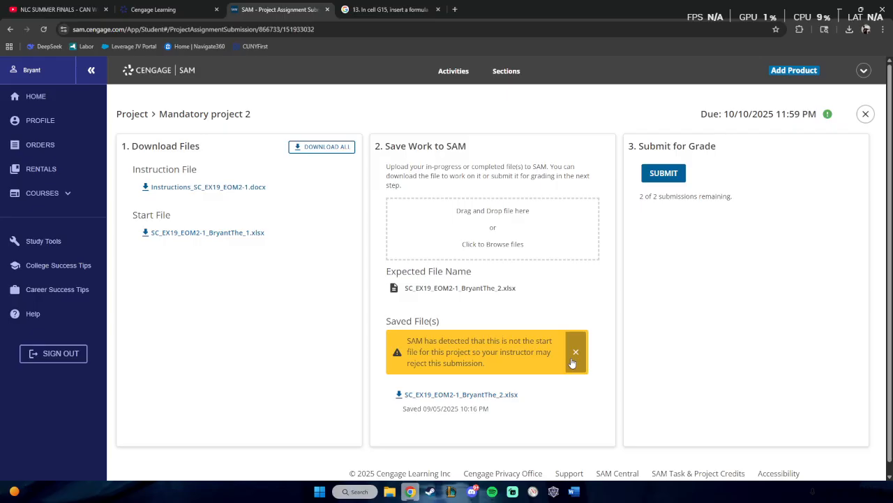
{"action": "left_click", "coordinate": [674, 175]}
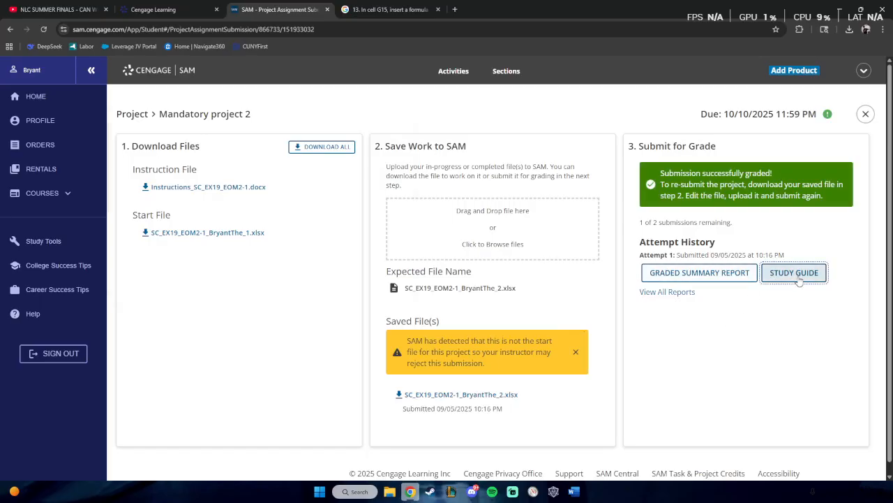
View the Project Study Guide for the first submission in an enlarged window and close it
{"action": "left_click", "coordinate": [762, 274]}
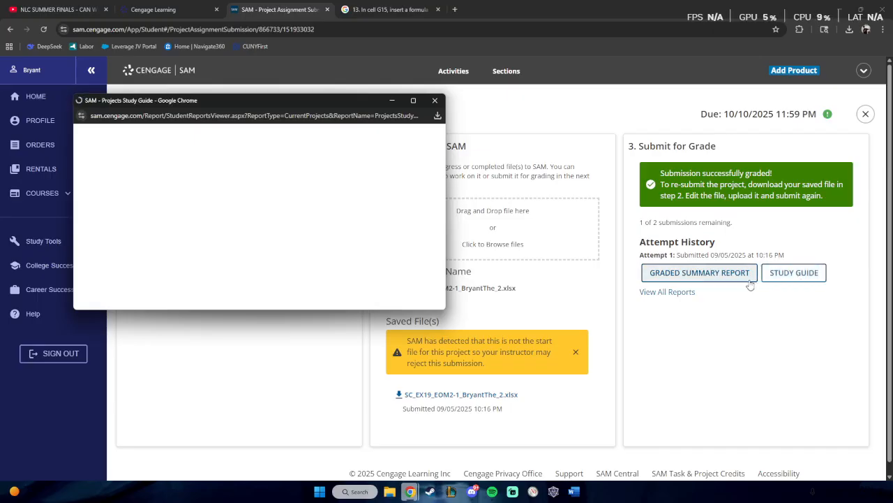
{"action": "left_click_drag", "start_coordinate": [347, 98], "coordinate": [518, 97]}
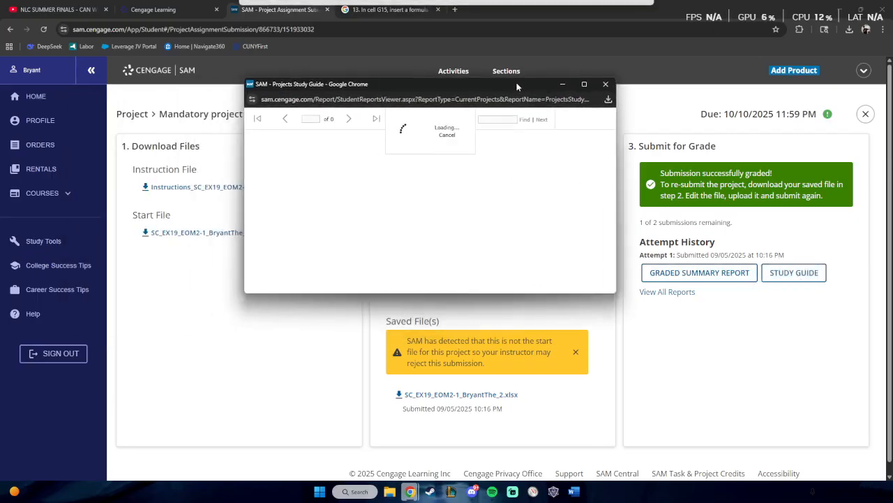
{"action": "left_click", "coordinate": [595, 100]}
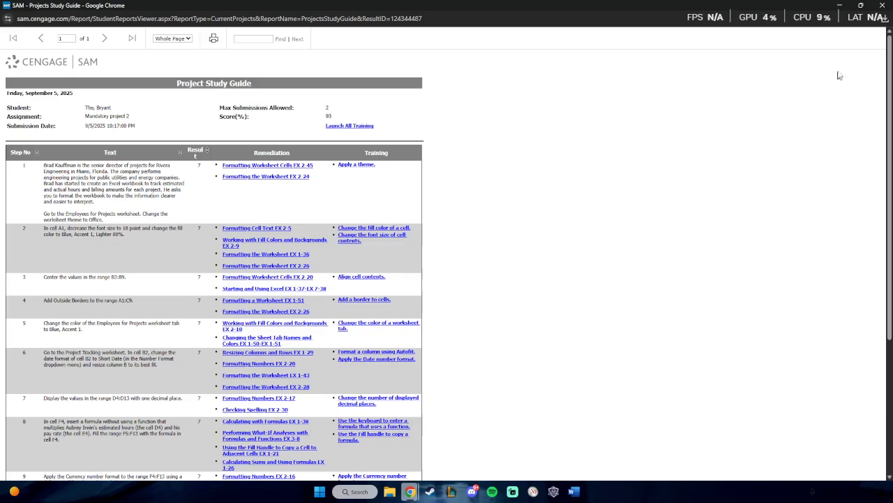
{"action": "left_click", "coordinate": [882, 5]}
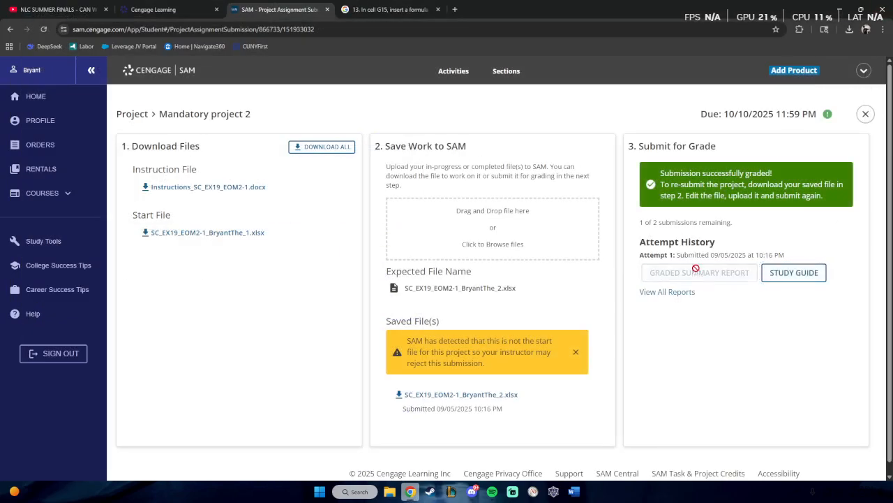
Open the graded summary report in Excel, review the feedback on the project steps, especially step 12 about cell G14, and close the report
{"action": "left_click", "coordinate": [775, 55]}
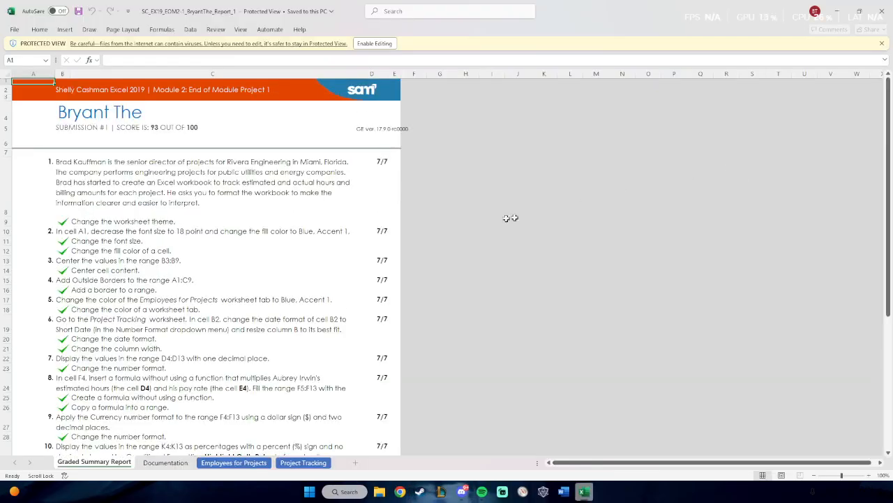
{"action": "scroll", "coordinate": [511, 218], "scroll_direction": "down", "scroll_amount": 4}
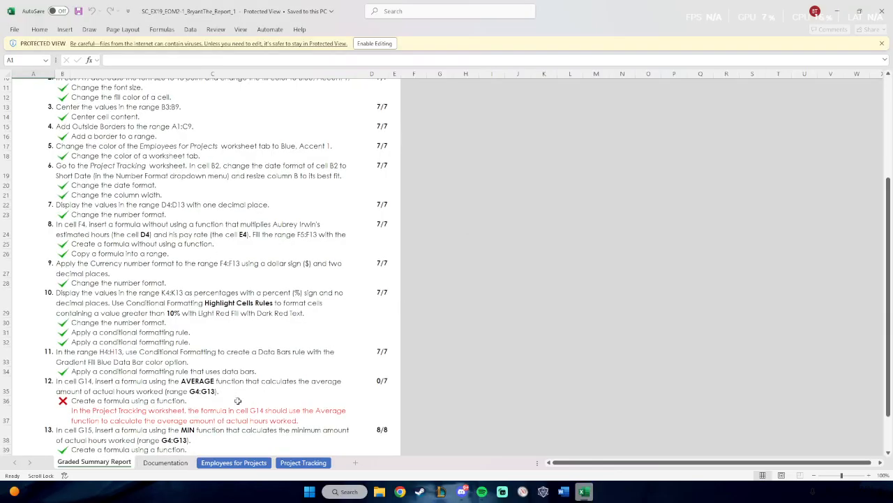
{"action": "left_click_drag", "start_coordinate": [219, 409], "coordinate": [279, 393]}
{"action": "left_click", "coordinate": [301, 393]}
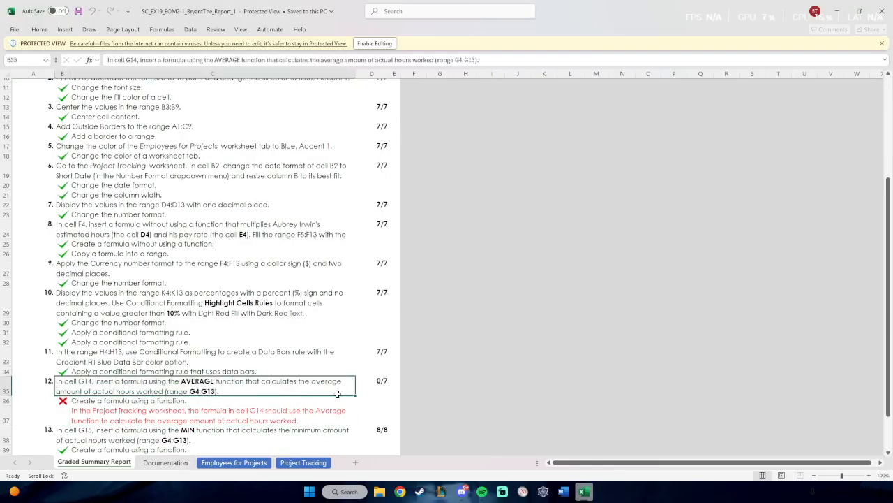
{"action": "left_click", "coordinate": [303, 412]}
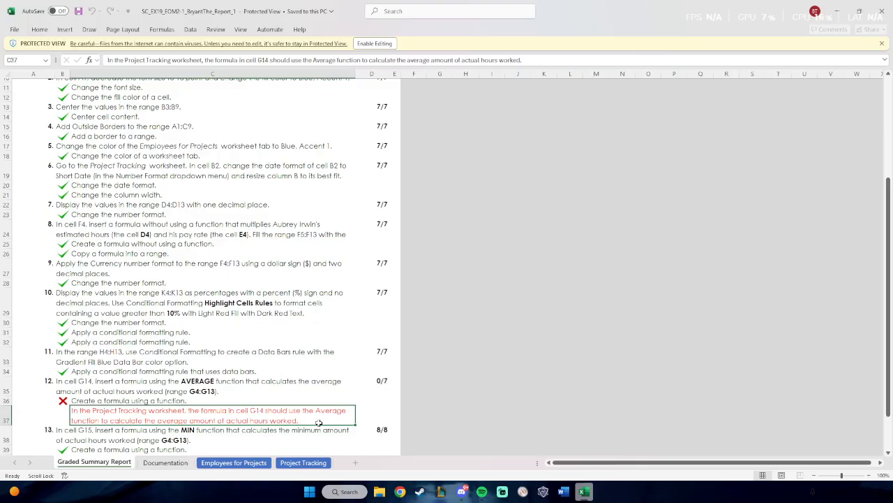
{"action": "scroll", "coordinate": [323, 412], "scroll_direction": "down", "scroll_amount": 3}
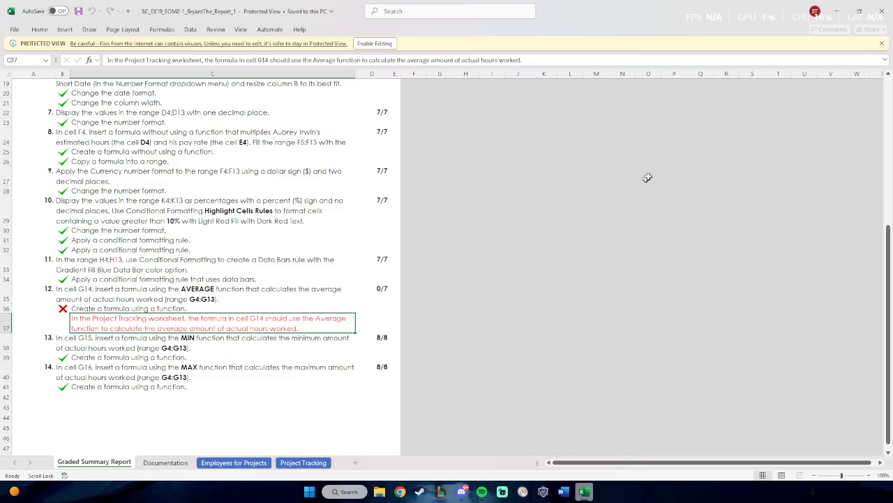
{"action": "left_click", "coordinate": [889, 17]}
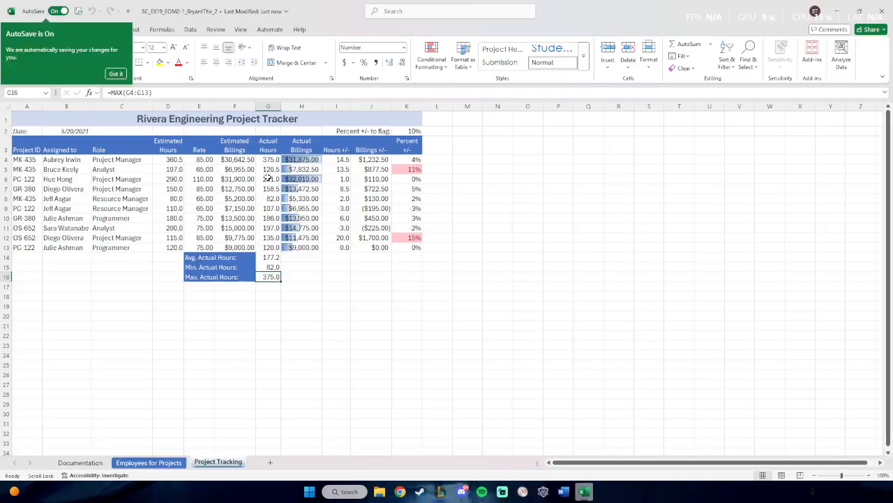
Correct the AVERAGE formula in cell G14 of the Project Tracking worksheet to =AVERAGE(G4:G13)
{"action": "left_click", "coordinate": [271, 258]}
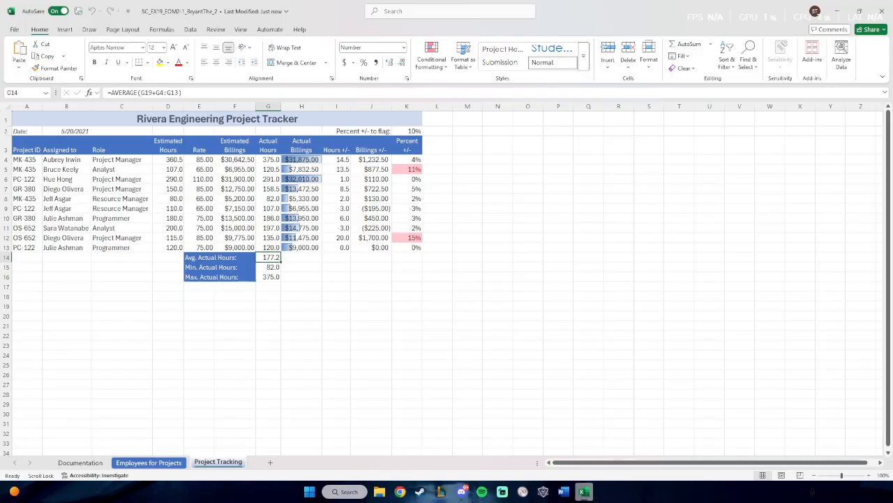
{"action": "left_click", "coordinate": [151, 92]}
{"action": "key", "text": "BackSpace"}
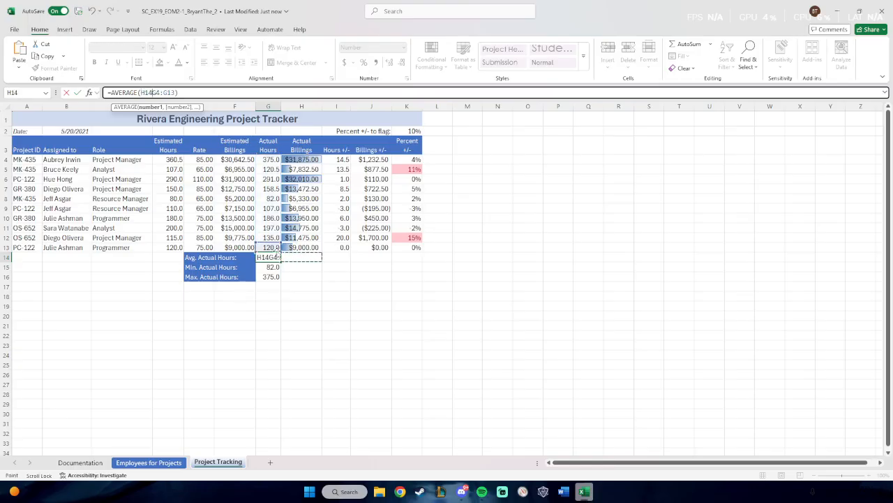
{"action": "left_click", "coordinate": [301, 257]}
{"action": "left_click", "coordinate": [352, 259]}
{"action": "left_click", "coordinate": [269, 257]}
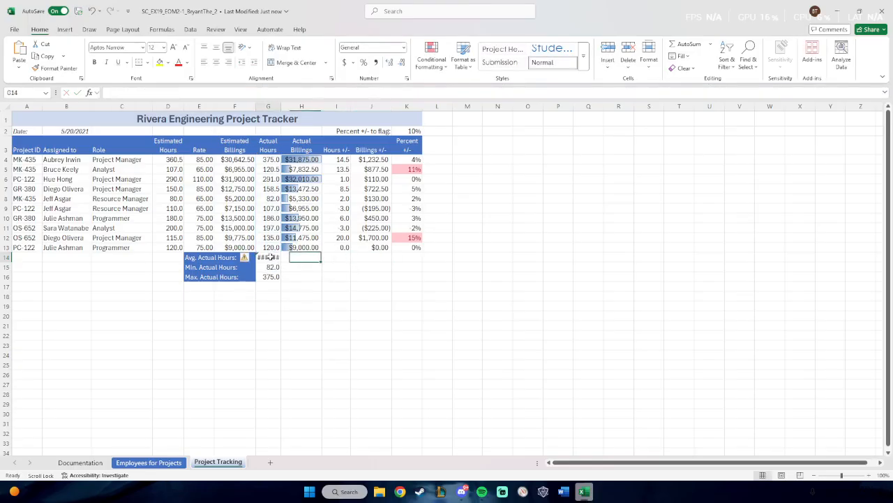
{"action": "left_click", "coordinate": [152, 93]}
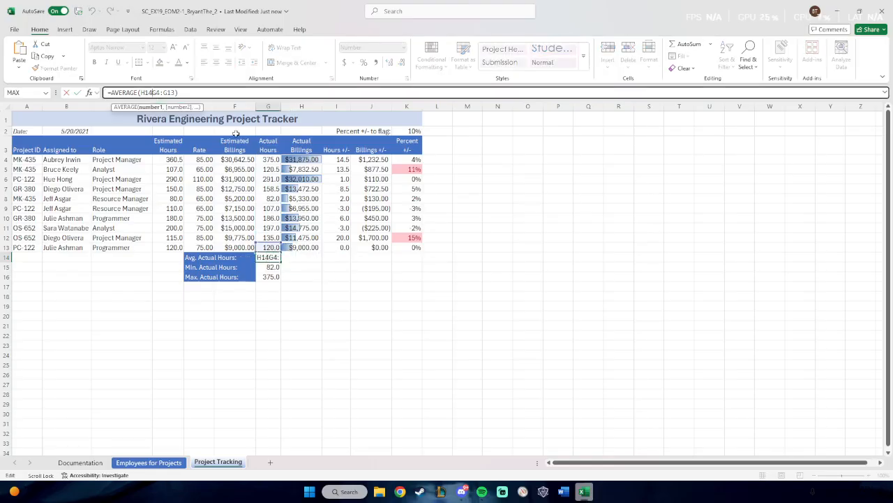
{"action": "key", "text": "BackSpace"}
{"action": "key", "text": "BackSpace"}
{"action": "key", "text": "BackSpace"}
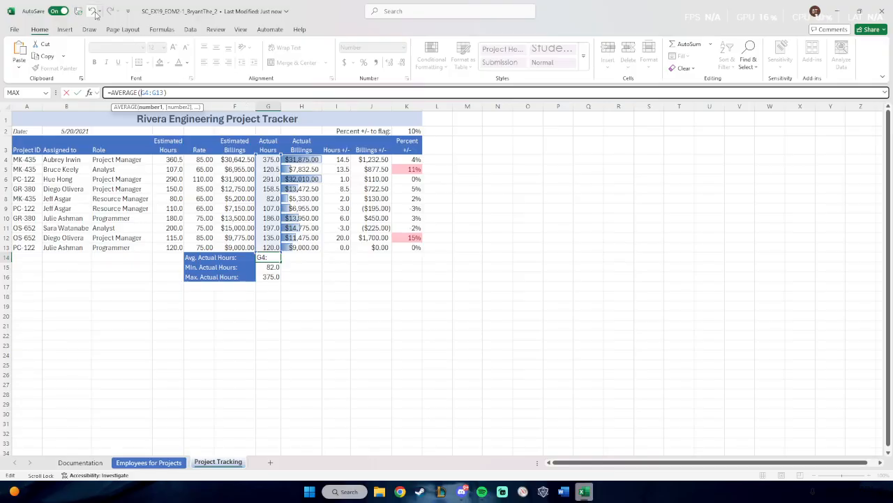
{"action": "key", "text": "ctrl+Return"}
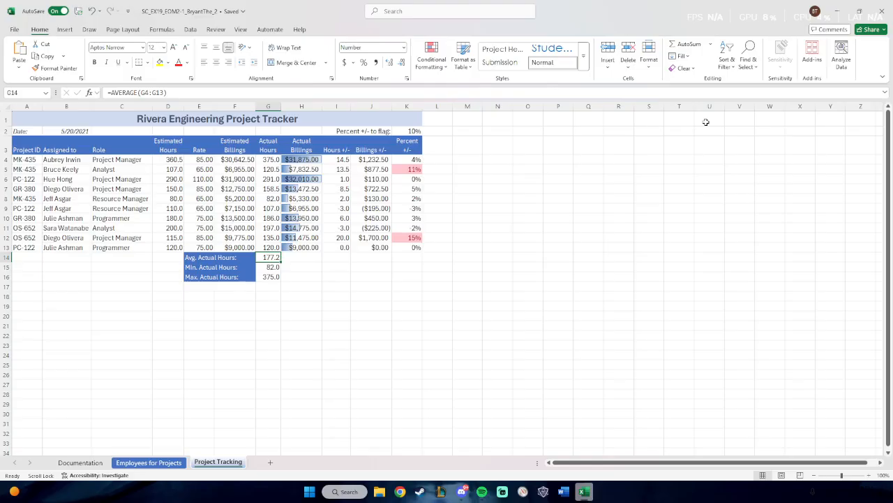
Close the corrected workbook, then upload it from OneDrive - CUNY to SAM and submit it as the second attempt
{"action": "left_click", "coordinate": [883, 11]}
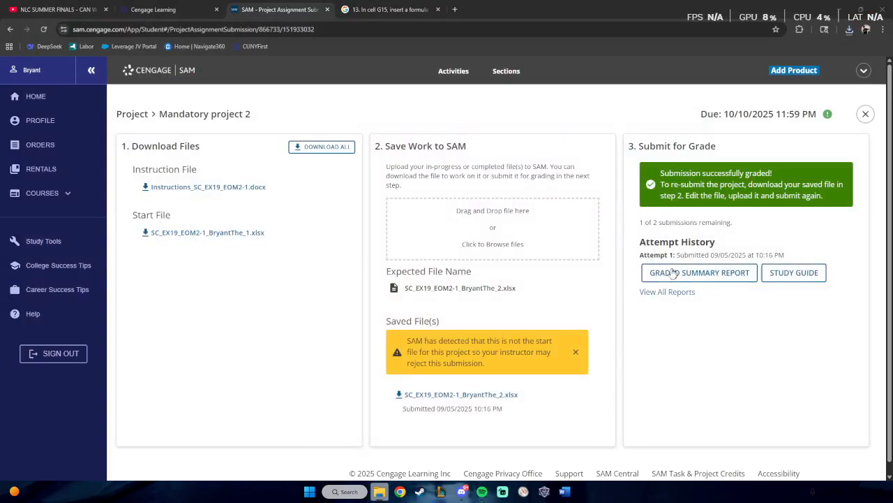
{"action": "left_click", "coordinate": [529, 224]}
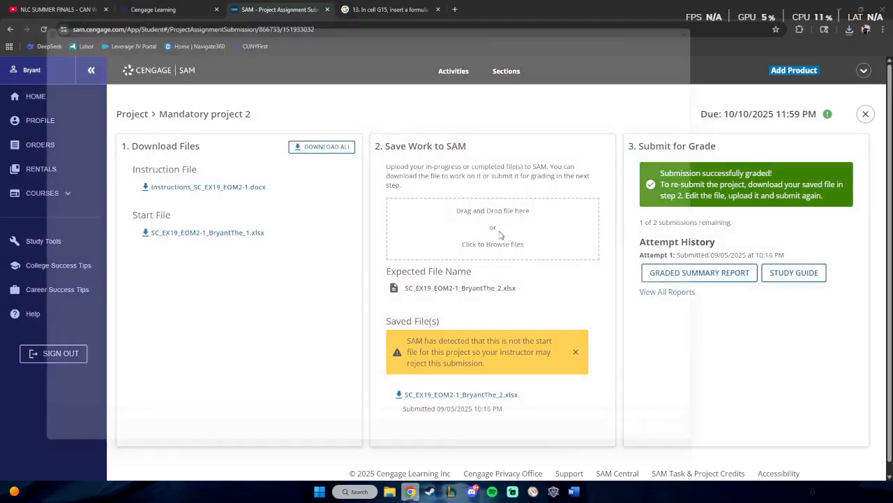
{"action": "left_click", "coordinate": [162, 118]}
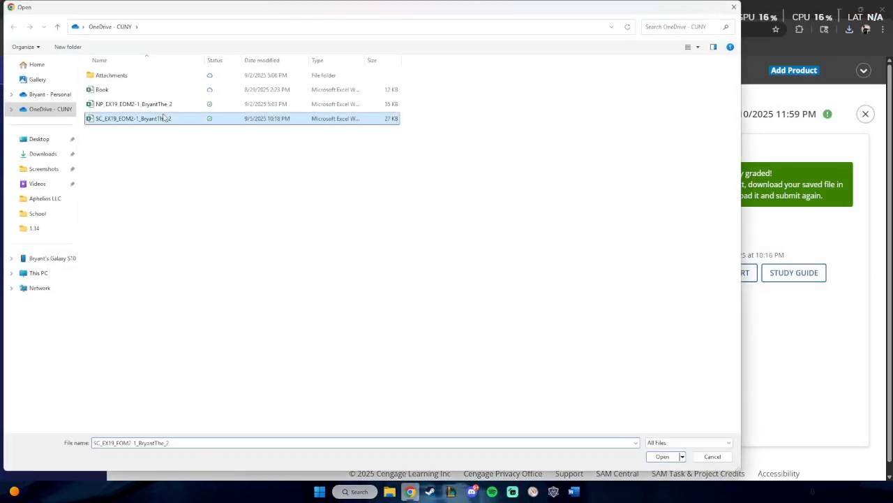
{"action": "left_click", "coordinate": [653, 456]}
{"action": "left_click", "coordinate": [663, 172]}
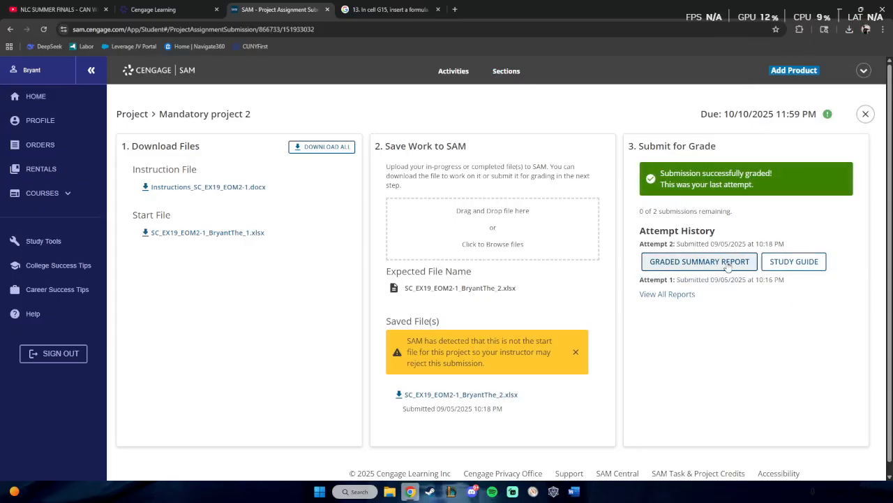
Check the score of the second submission in the Project Study Guide and close the guide
{"action": "left_click", "coordinate": [800, 264]}
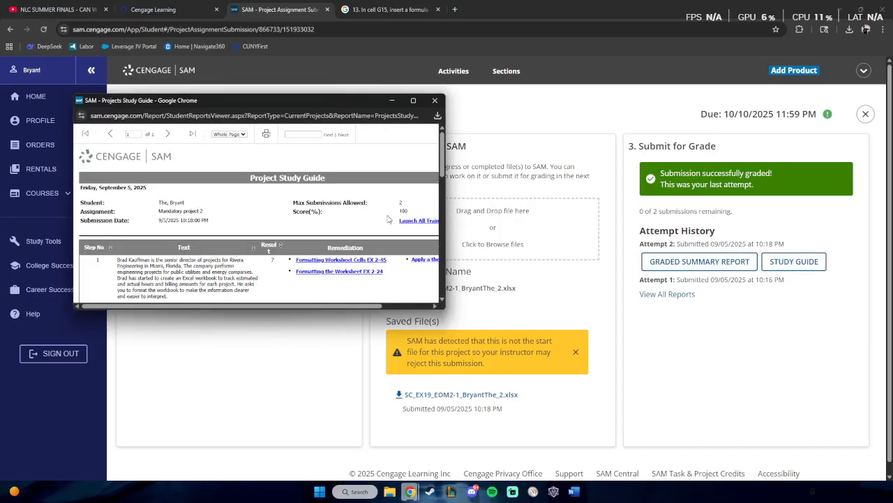
{"action": "double_click", "coordinate": [402, 211]}
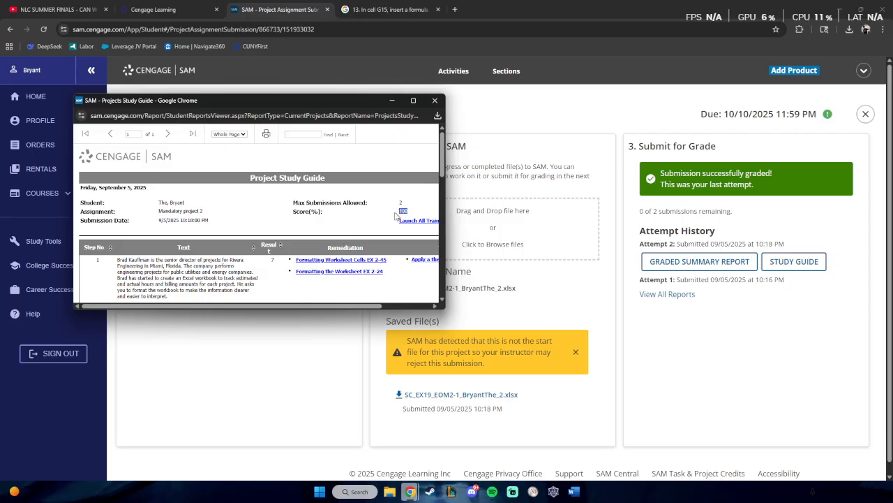
{"action": "left_click", "coordinate": [435, 101]}
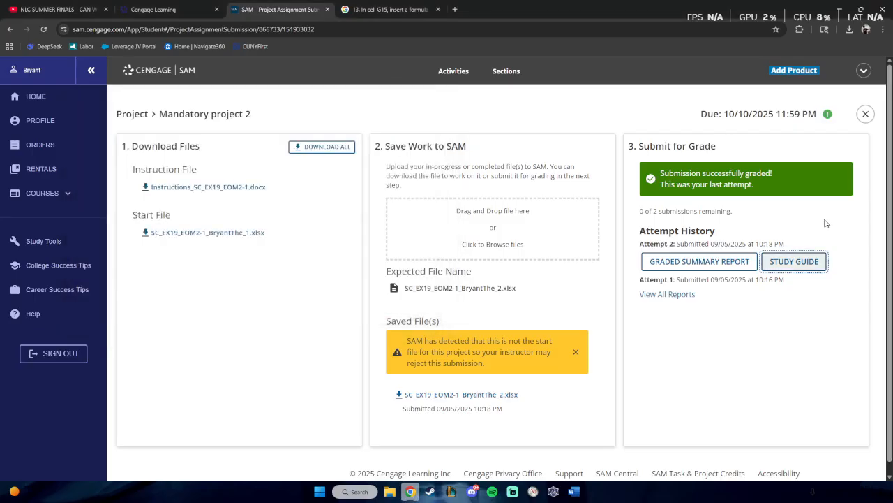